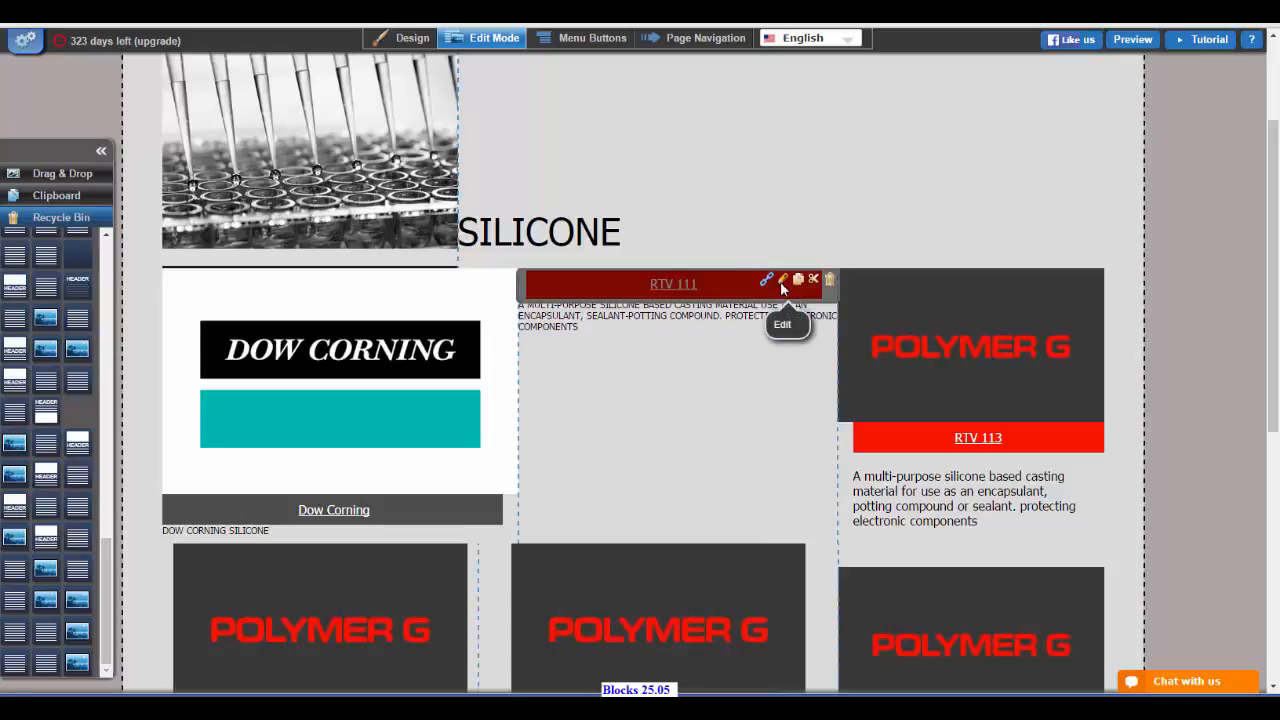
Add an image and a header to the RTV 111 block, using the layout with the image above the header and text.
left_click(783, 282)
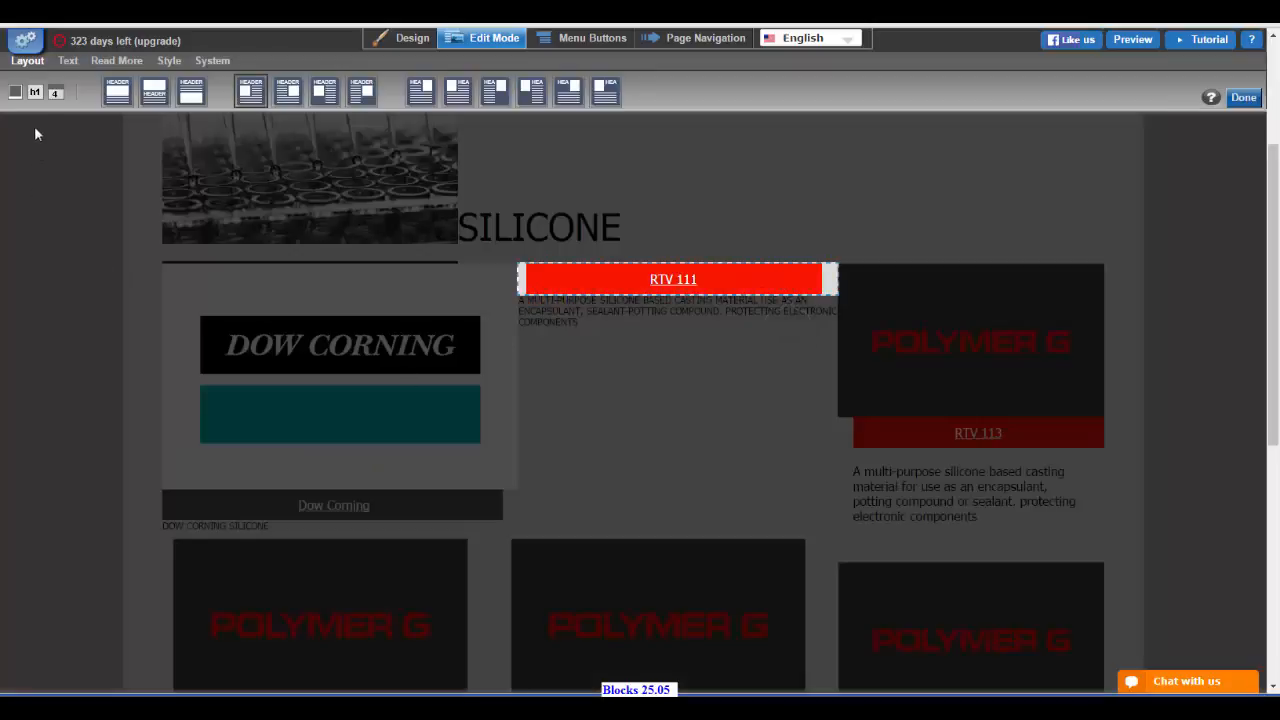
left_click(15, 94)
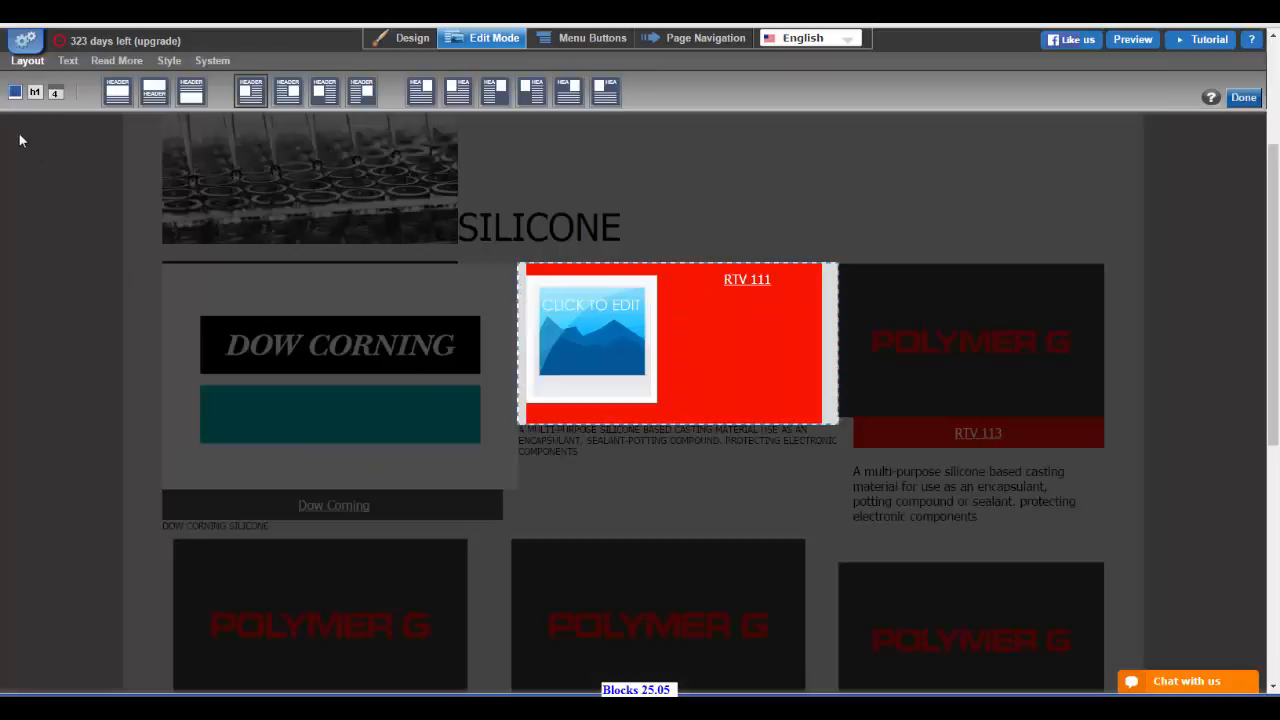
left_click(35, 96)
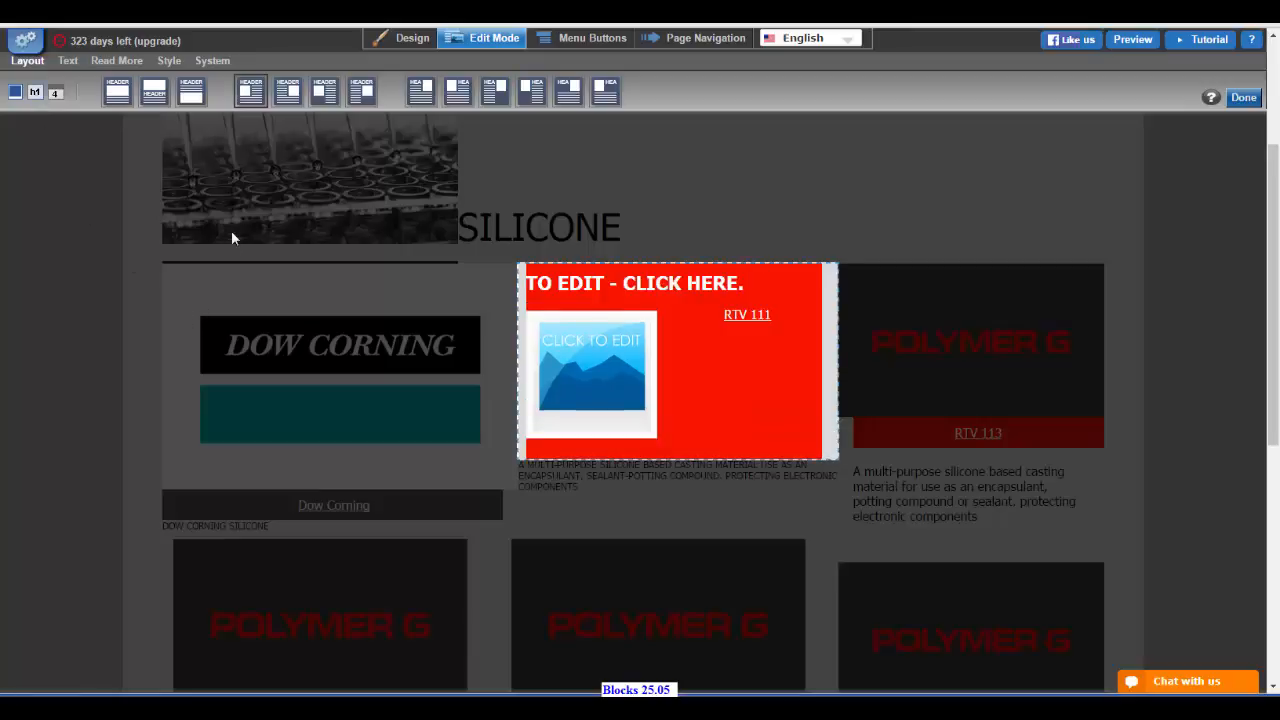
left_click(153, 92)
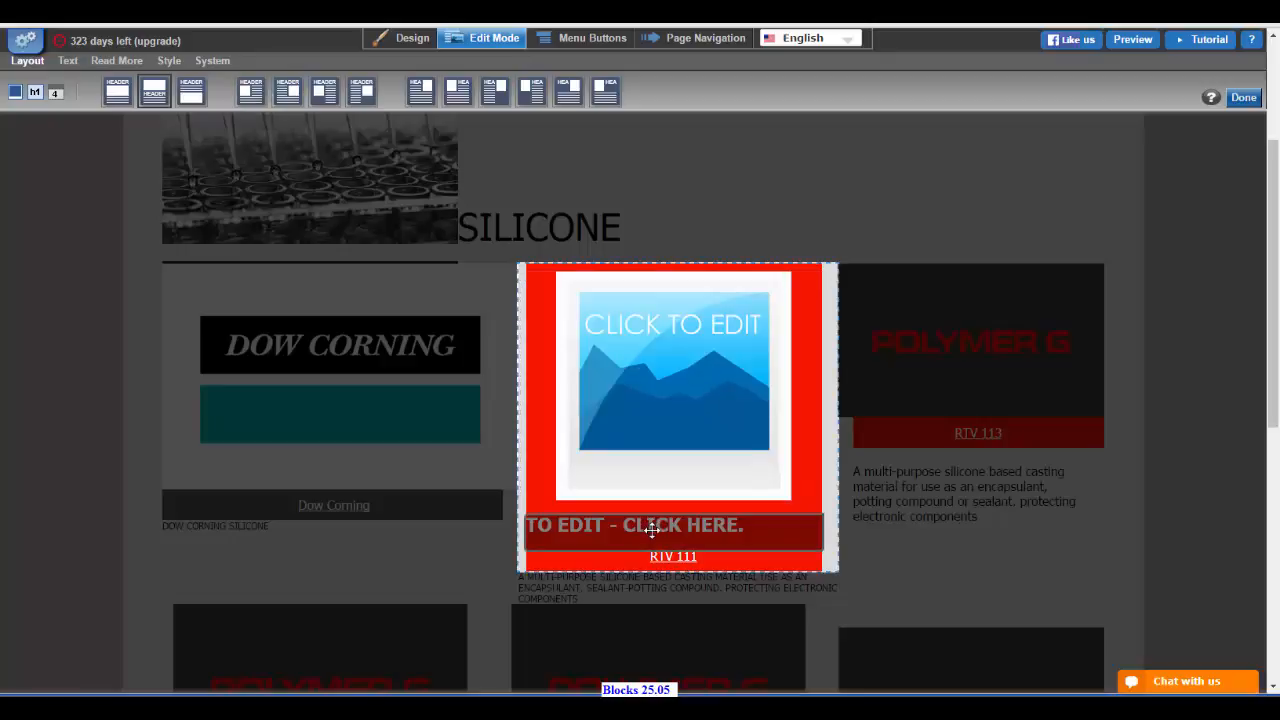
Replace the RTV 111 block's placeholder image with the Polymer G logo image.
left_click(669, 362)
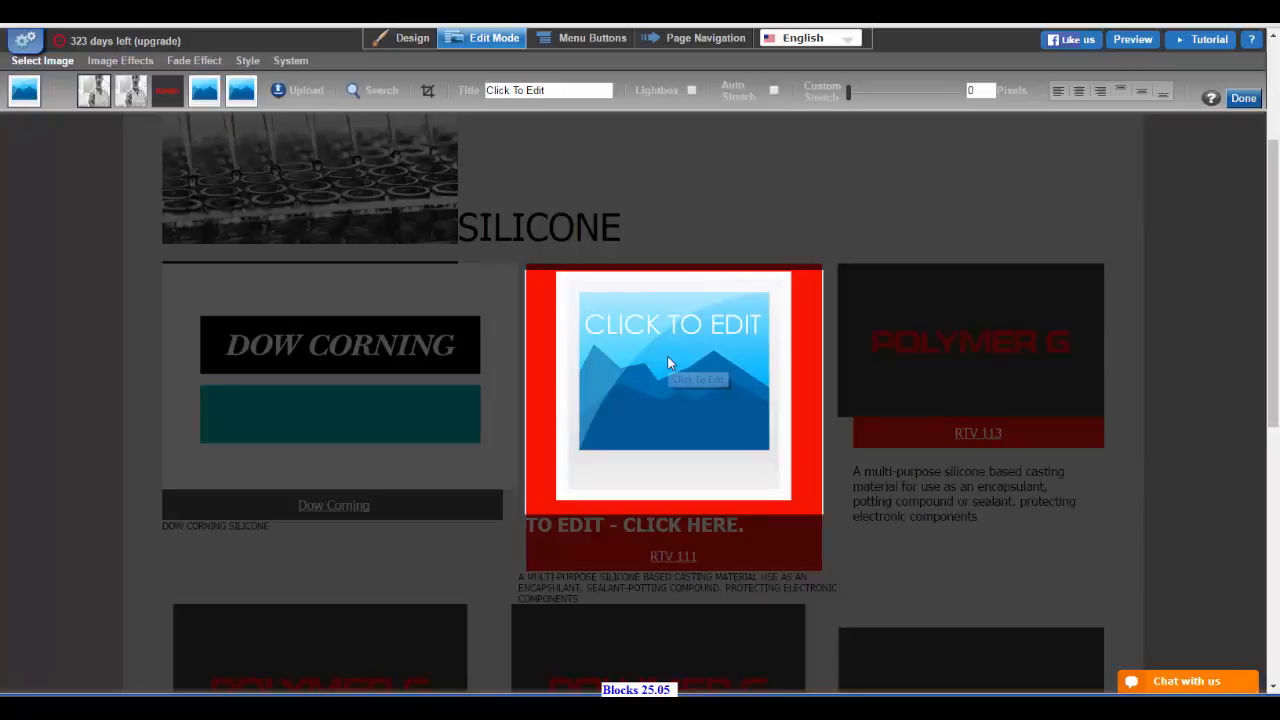
left_click(167, 92)
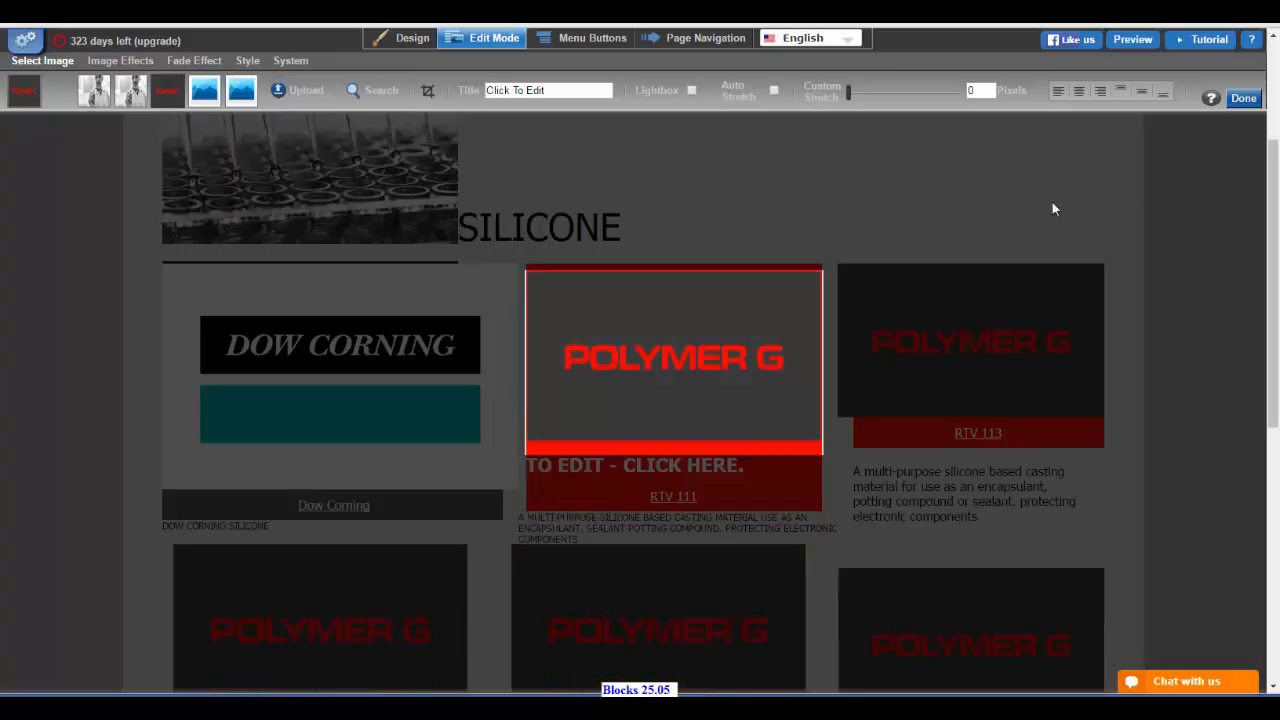
left_click(1243, 99)
left_click(737, 337)
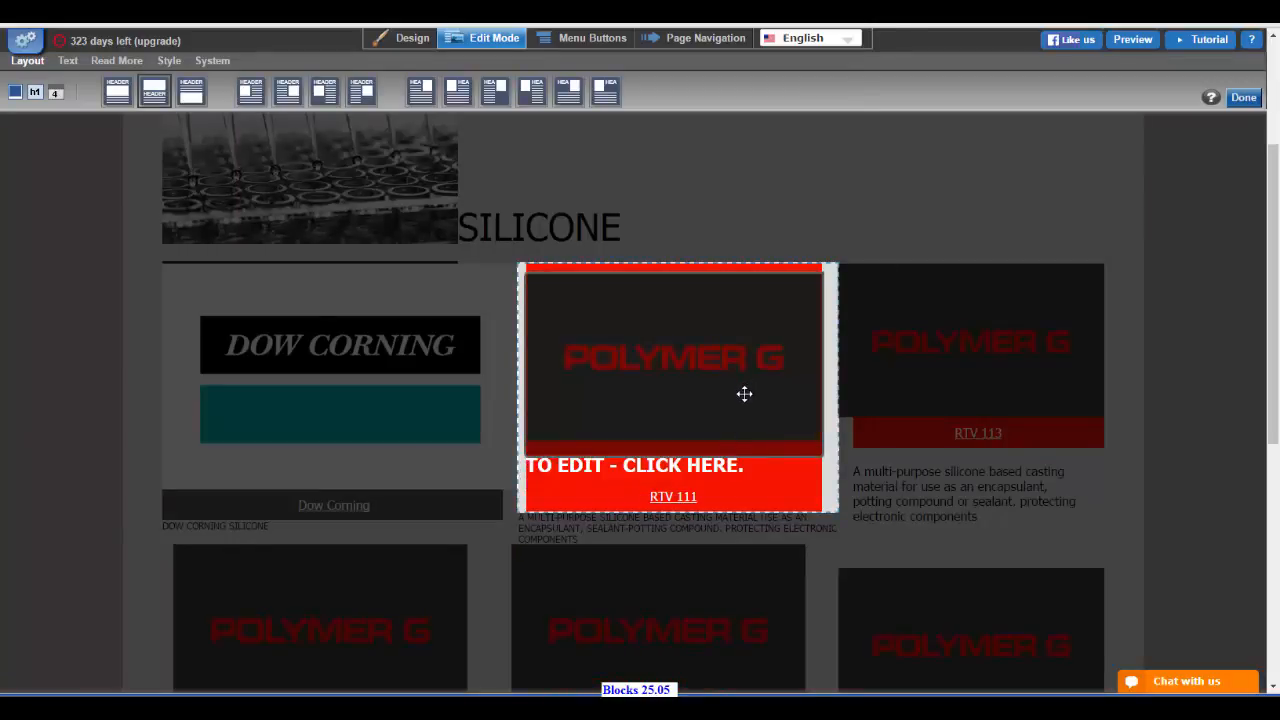
Replace the placeholder header with "RTV 111", centered and underlined.
left_click(748, 465)
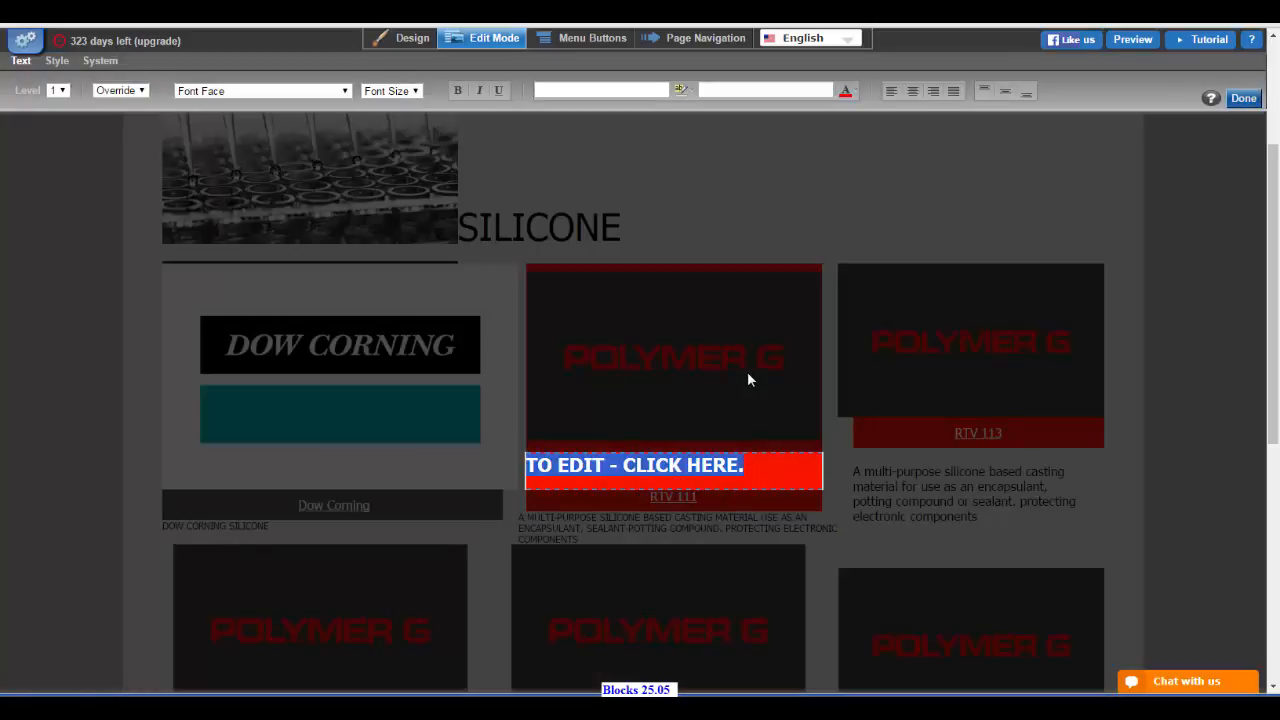
type("RTV")
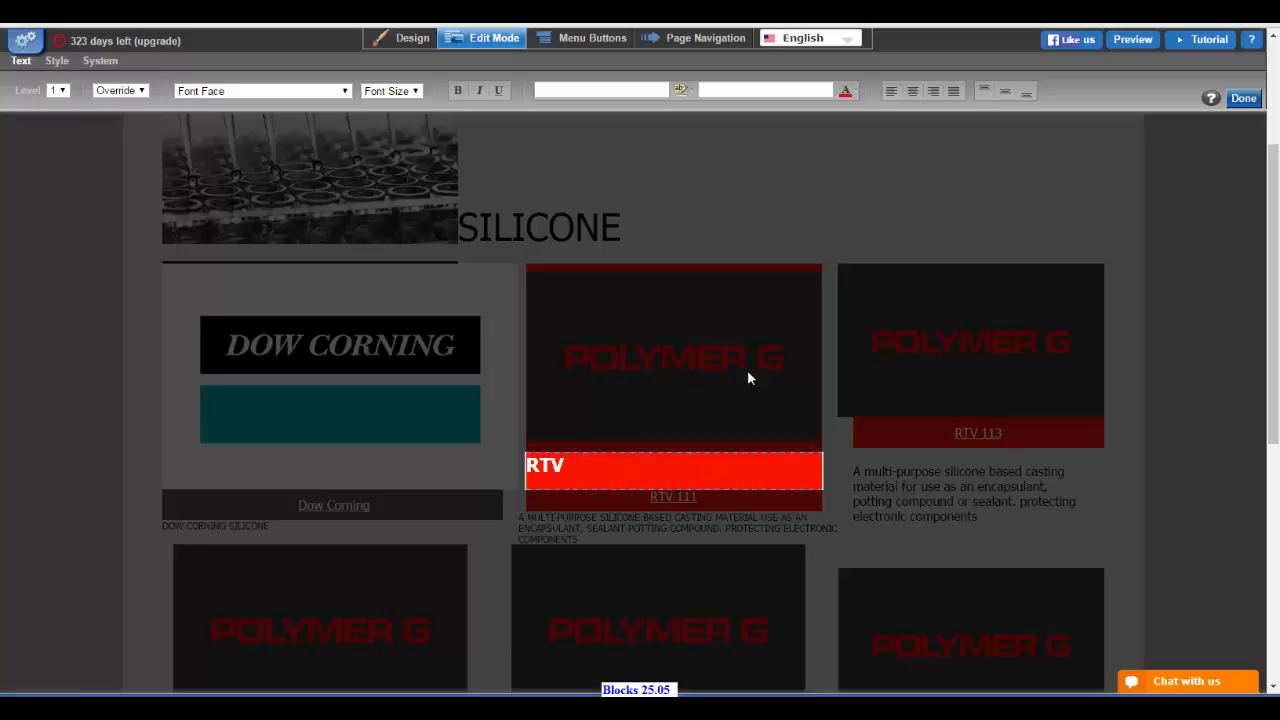
type(" 111")
left_click(912, 91)
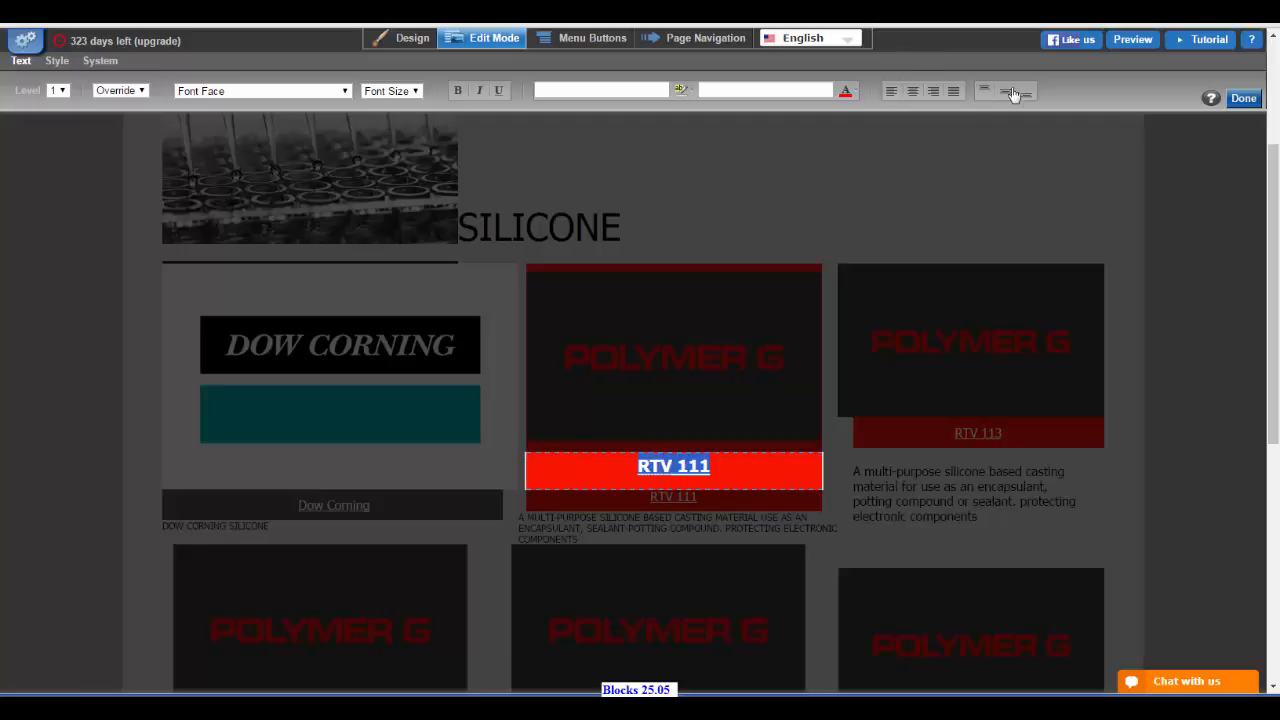
left_click(1243, 98)
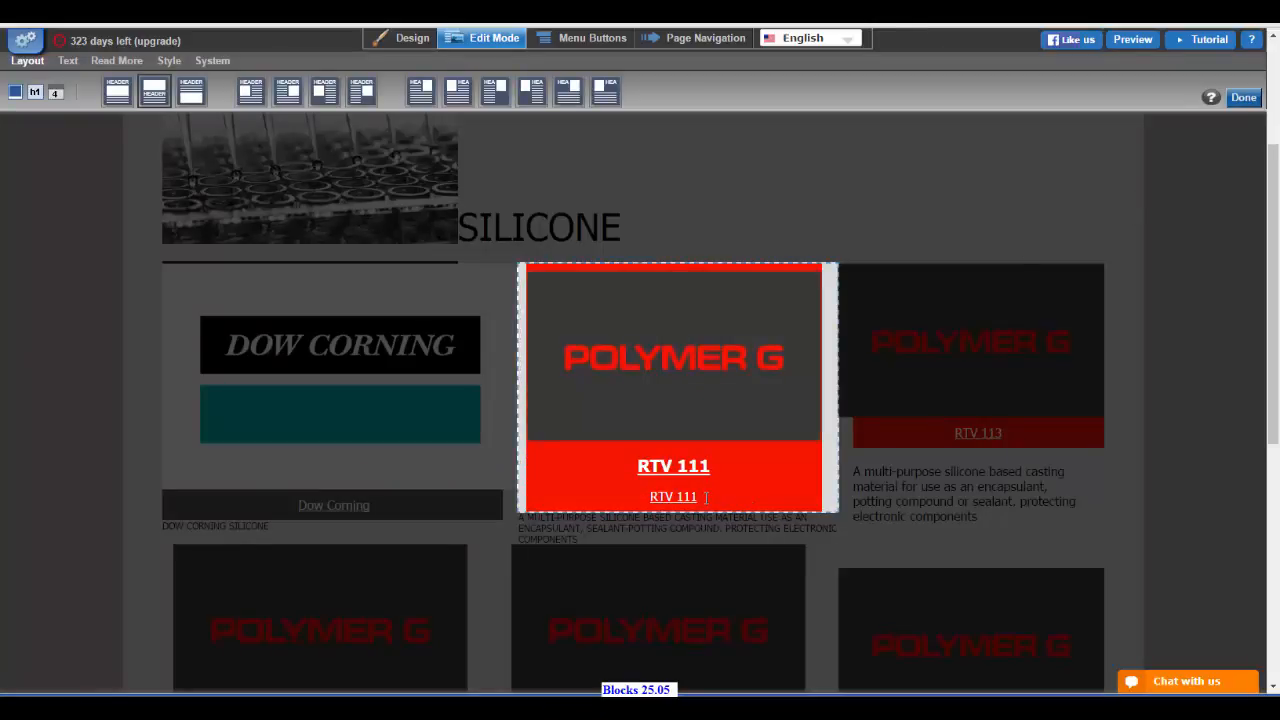
Delete the duplicate "RTV 111" body text under the block's new header.
key("BackSpace")
key("BackSpace")
key("BackSpace")
key("BackSpace")
key("BackSpace")
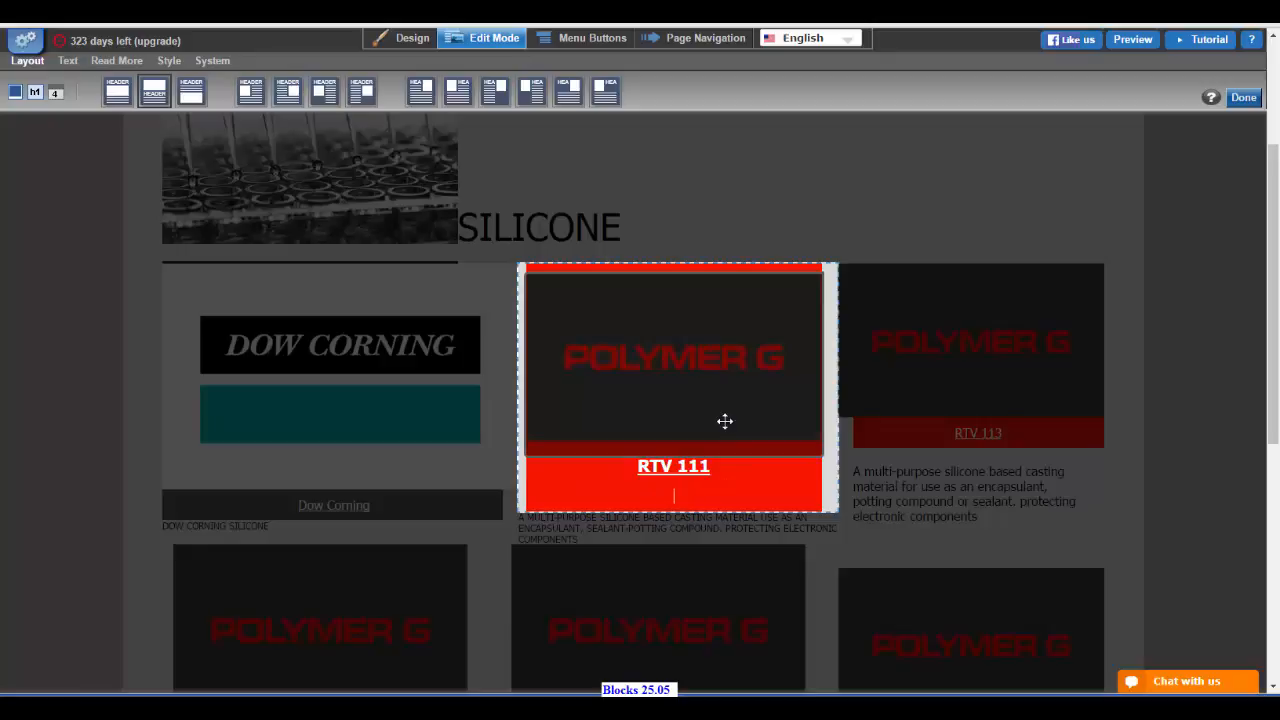
left_click(1250, 100)
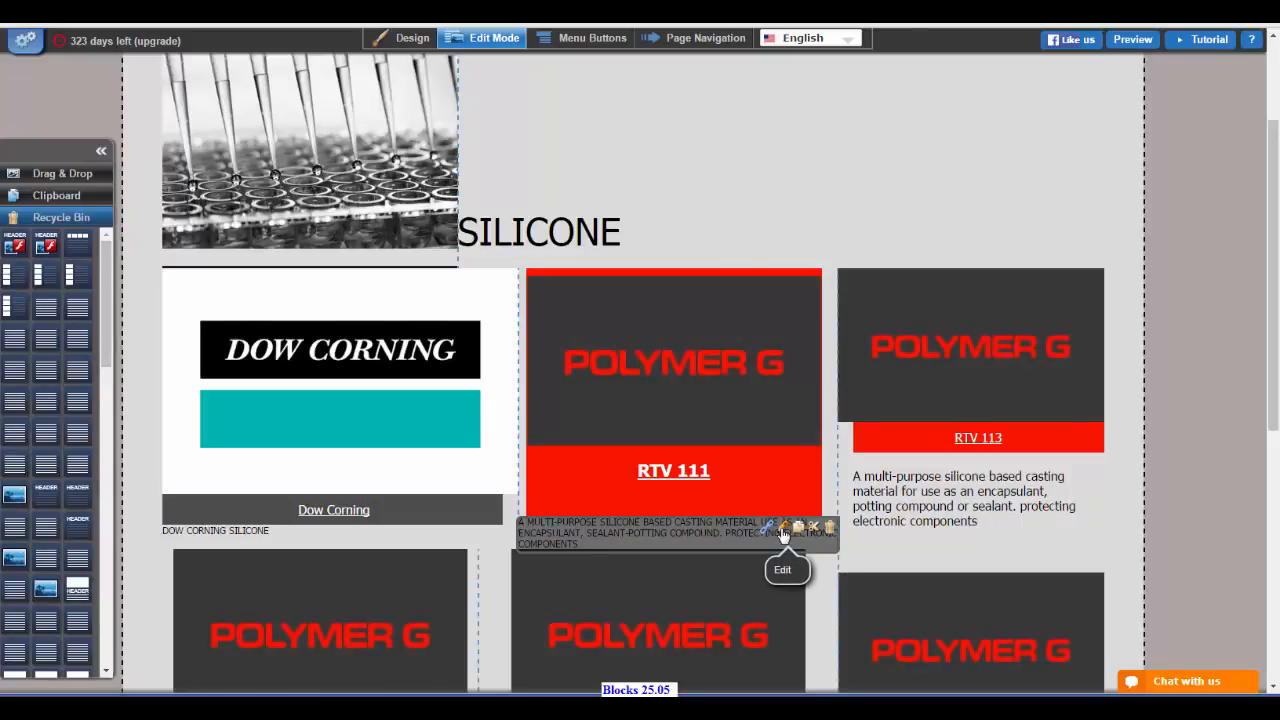
Copy the product description from the separate text block below RTV 111 and move that block to the recycle bin.
left_click(781, 528)
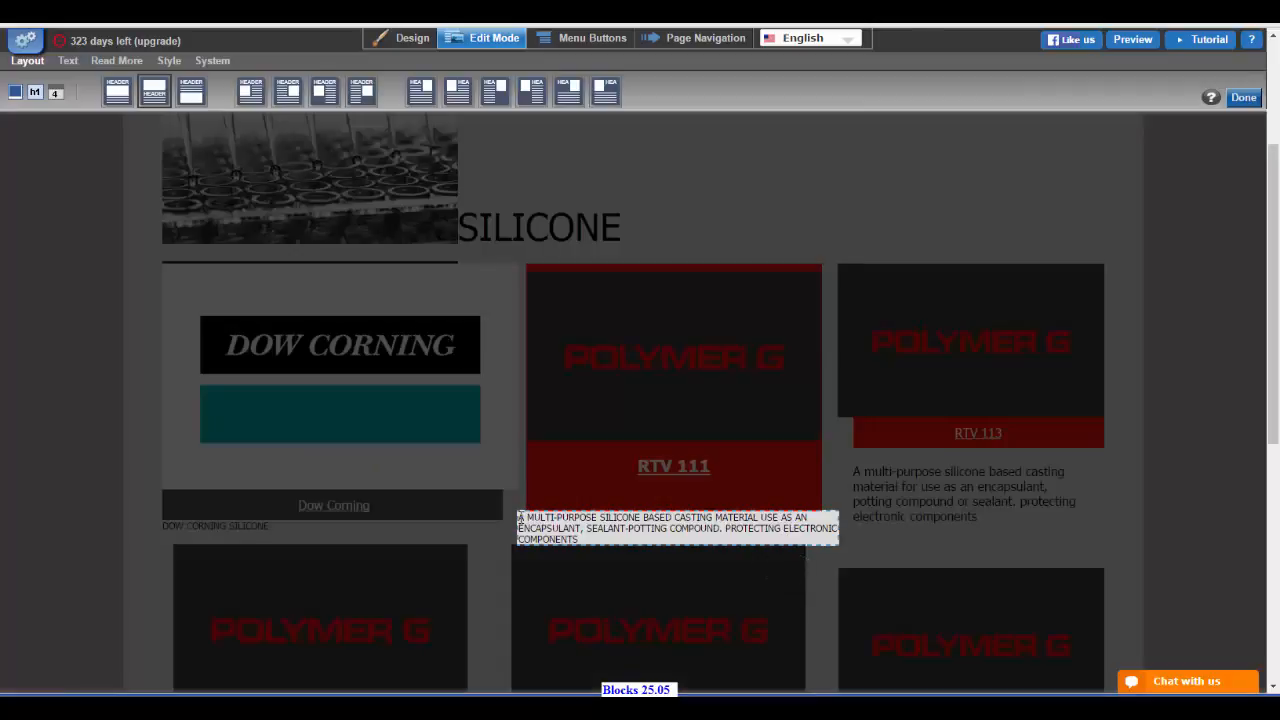
left_click_drag(519, 516, 620, 539)
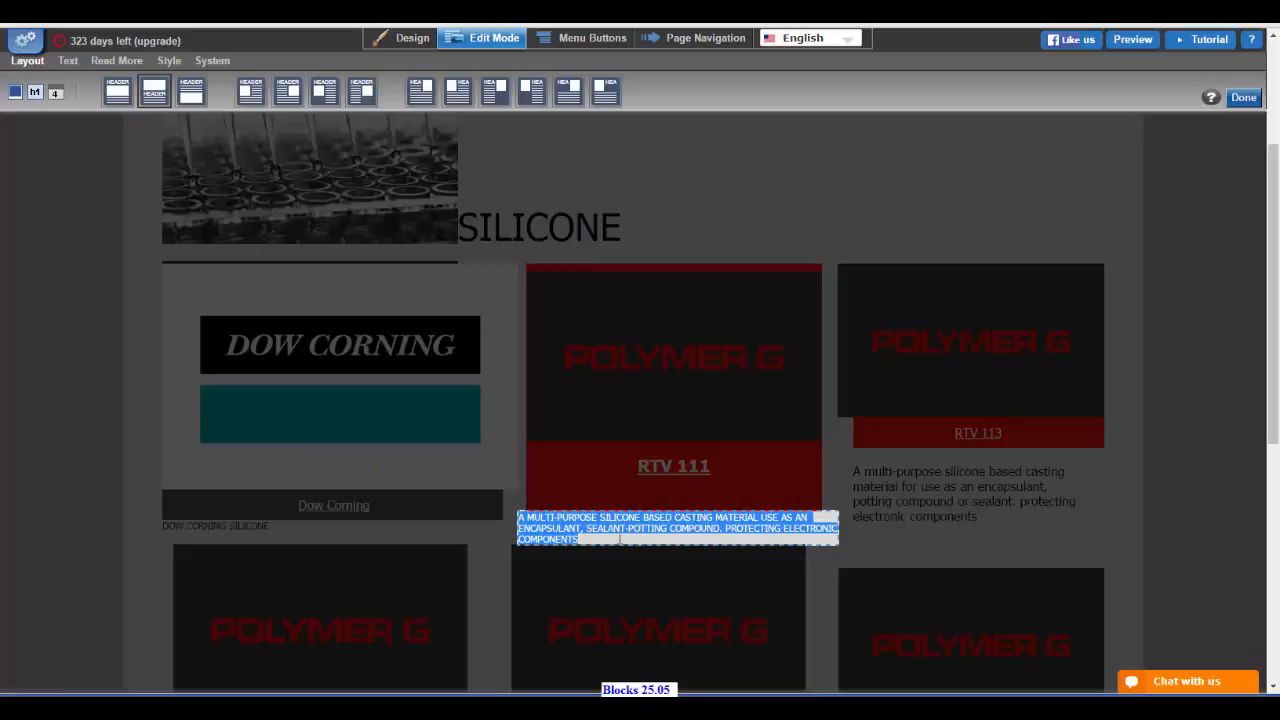
right_click(553, 517)
left_click(580, 546)
left_click(1237, 100)
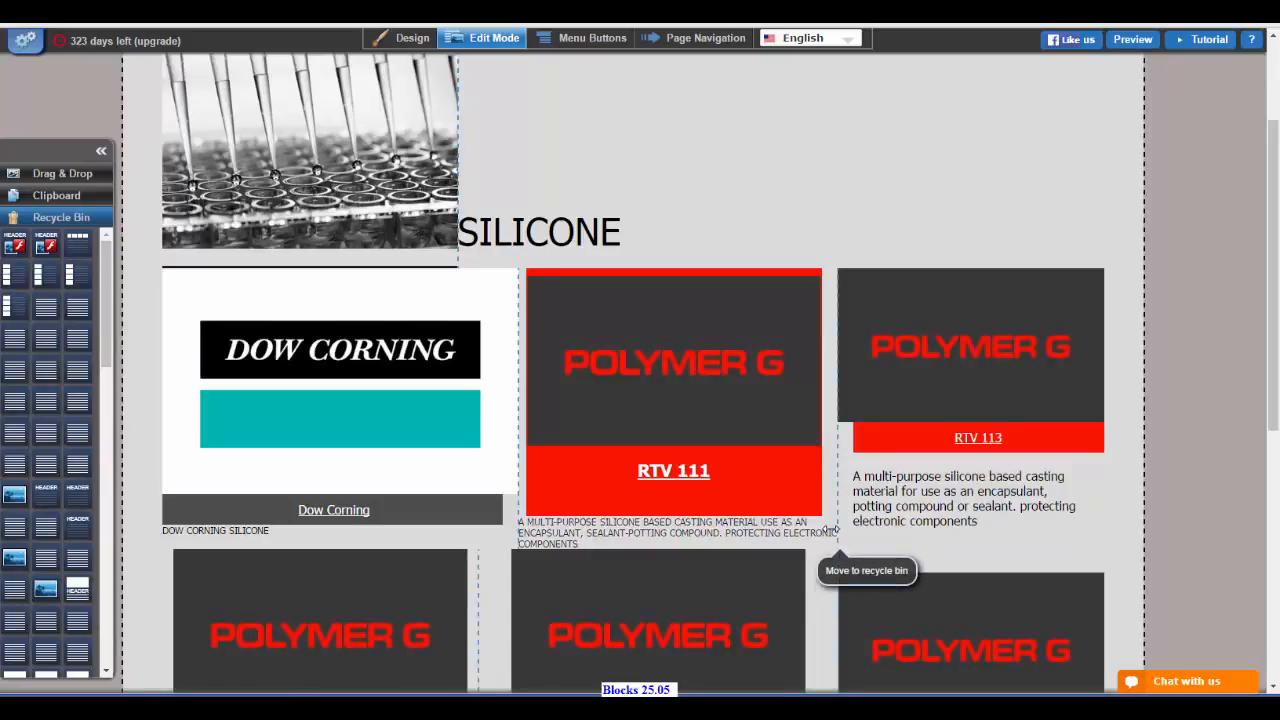
left_click(830, 532)
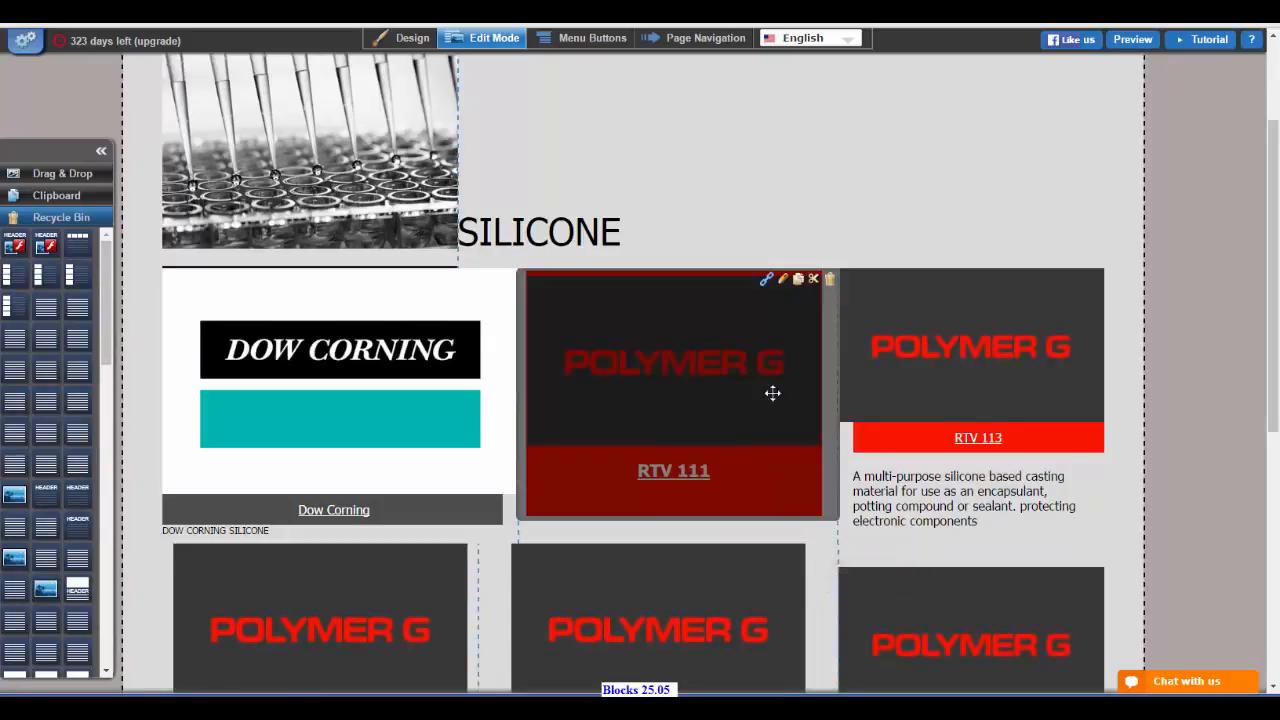
Paste the copied description under the RTV 111 header and align it left.
left_click(782, 280)
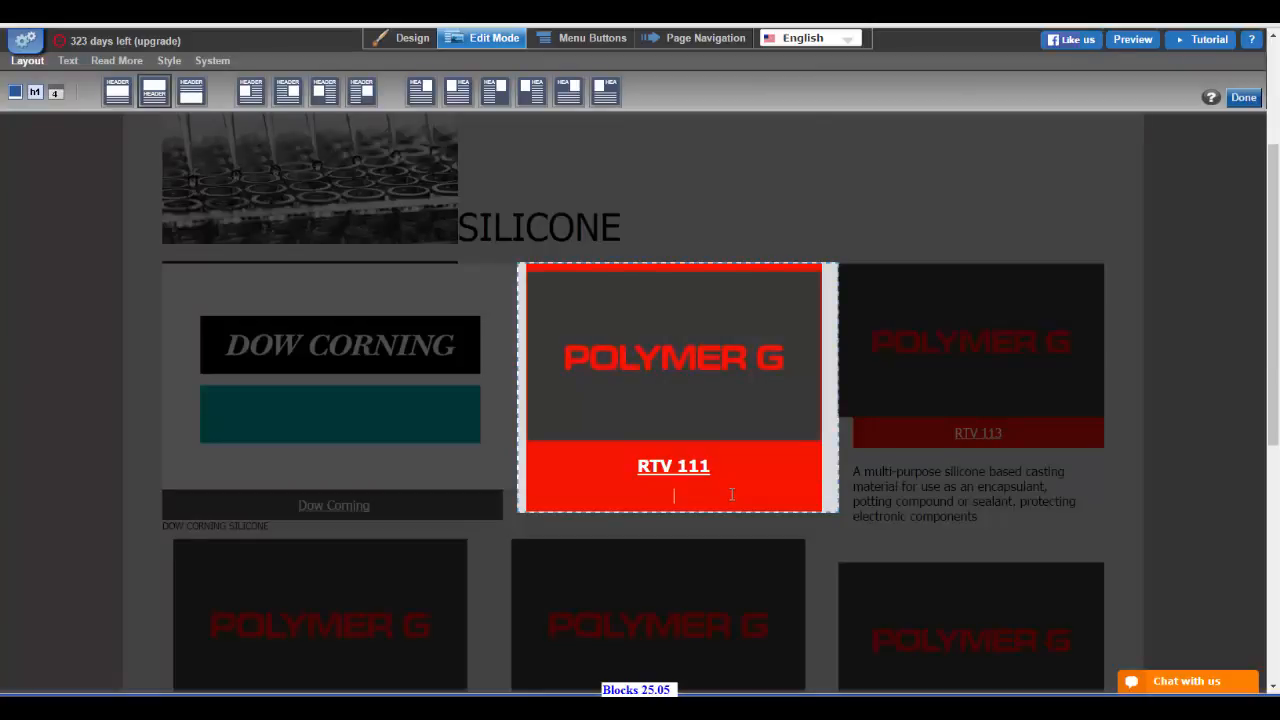
right_click(731, 493)
left_click(757, 588)
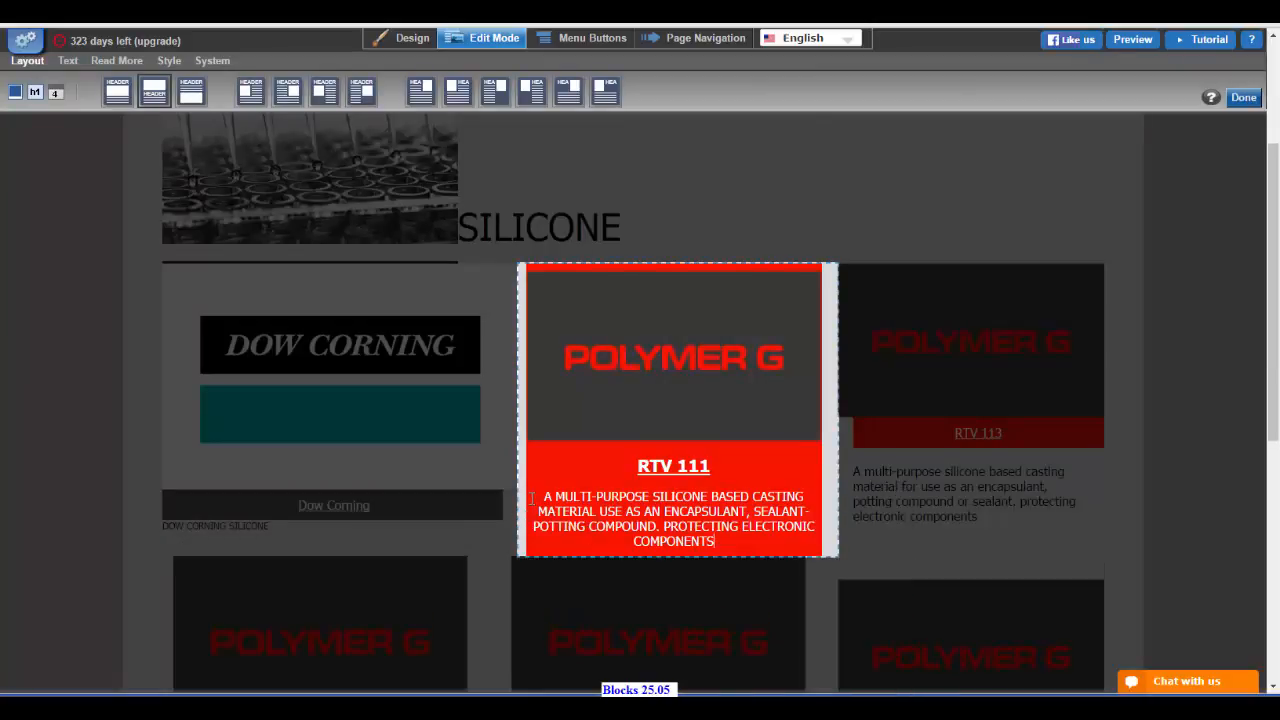
left_click_drag(531, 498, 761, 548)
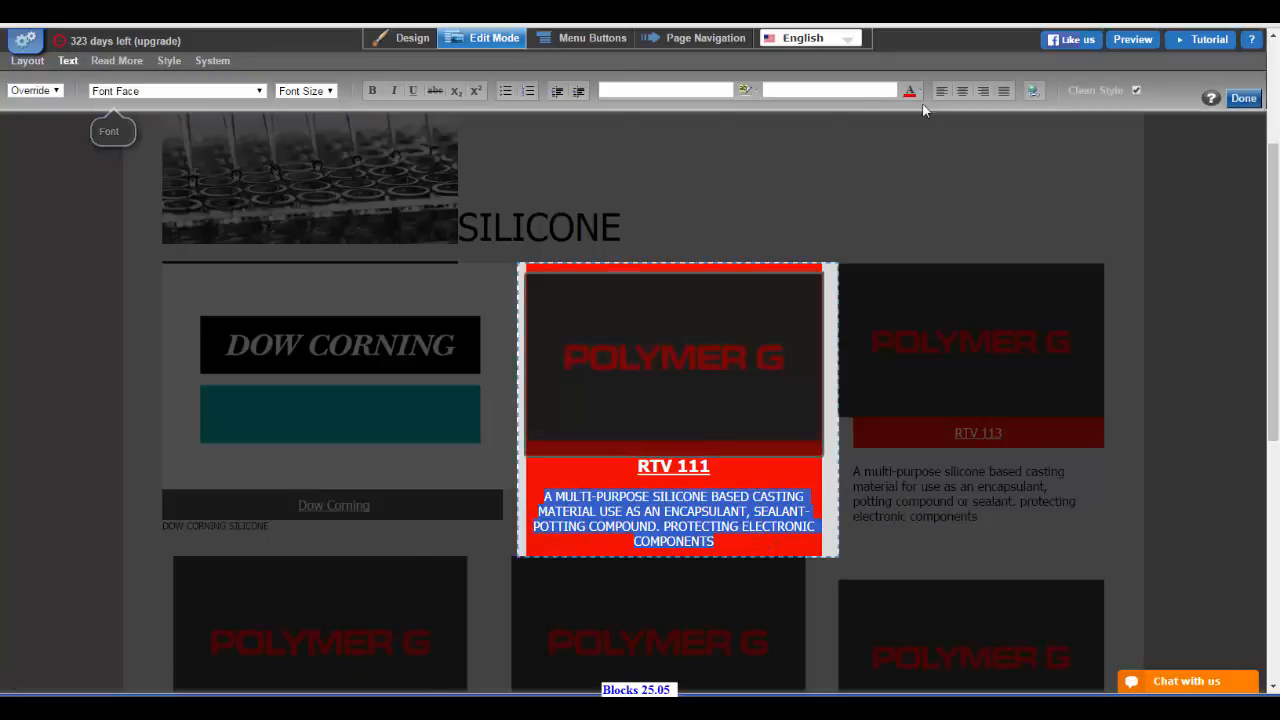
left_click(941, 91)
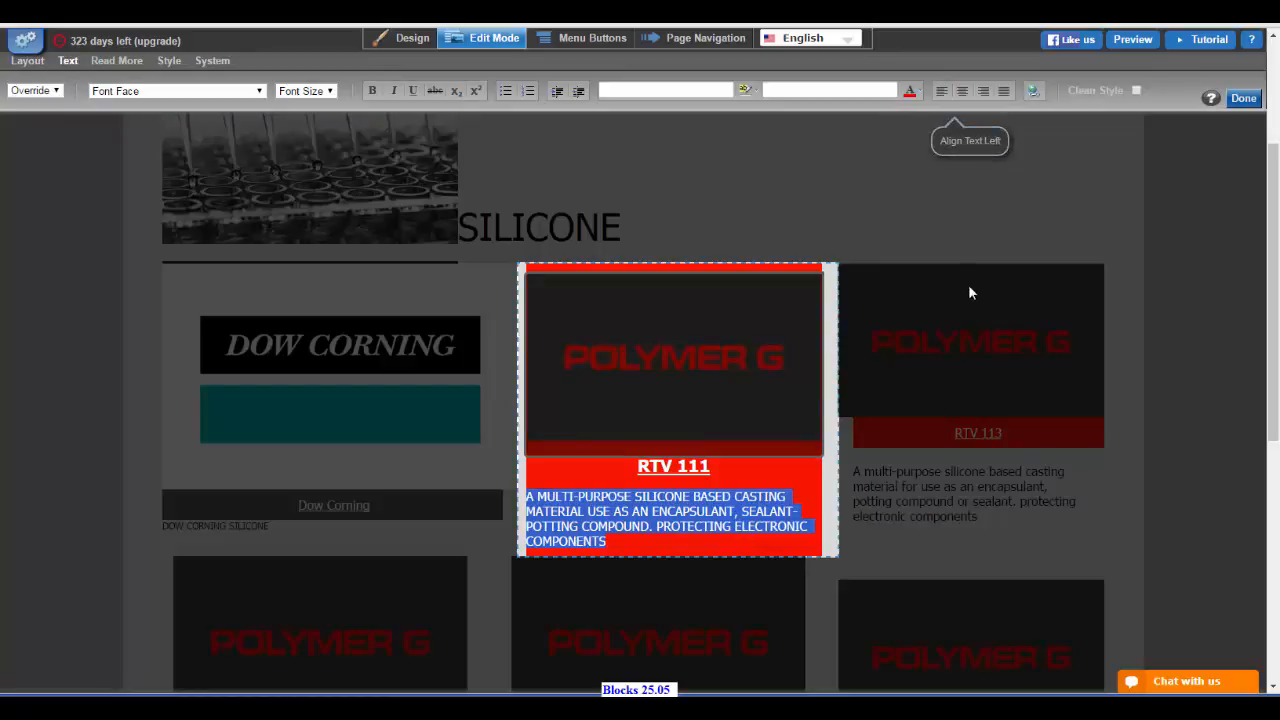
left_click(1243, 99)
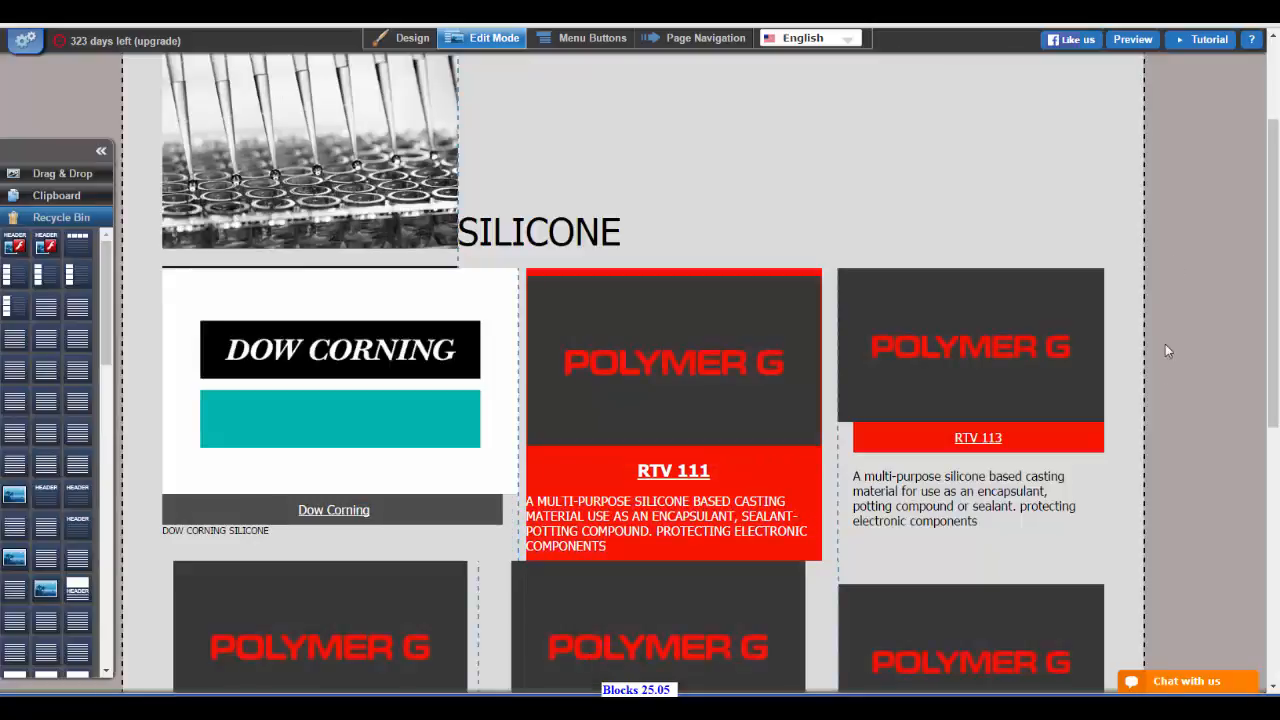
Remove the red background color from the whole RTV 111 block.
scroll(1163, 408, "down", 2)
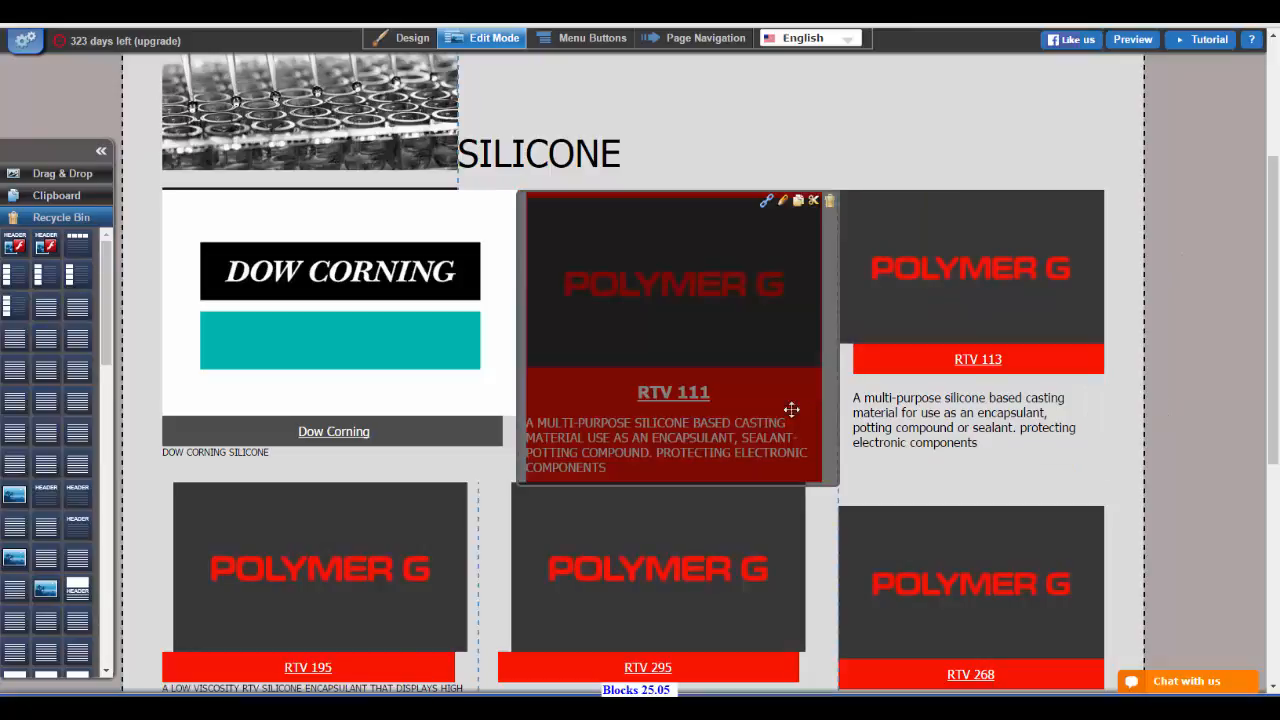
left_click(781, 204)
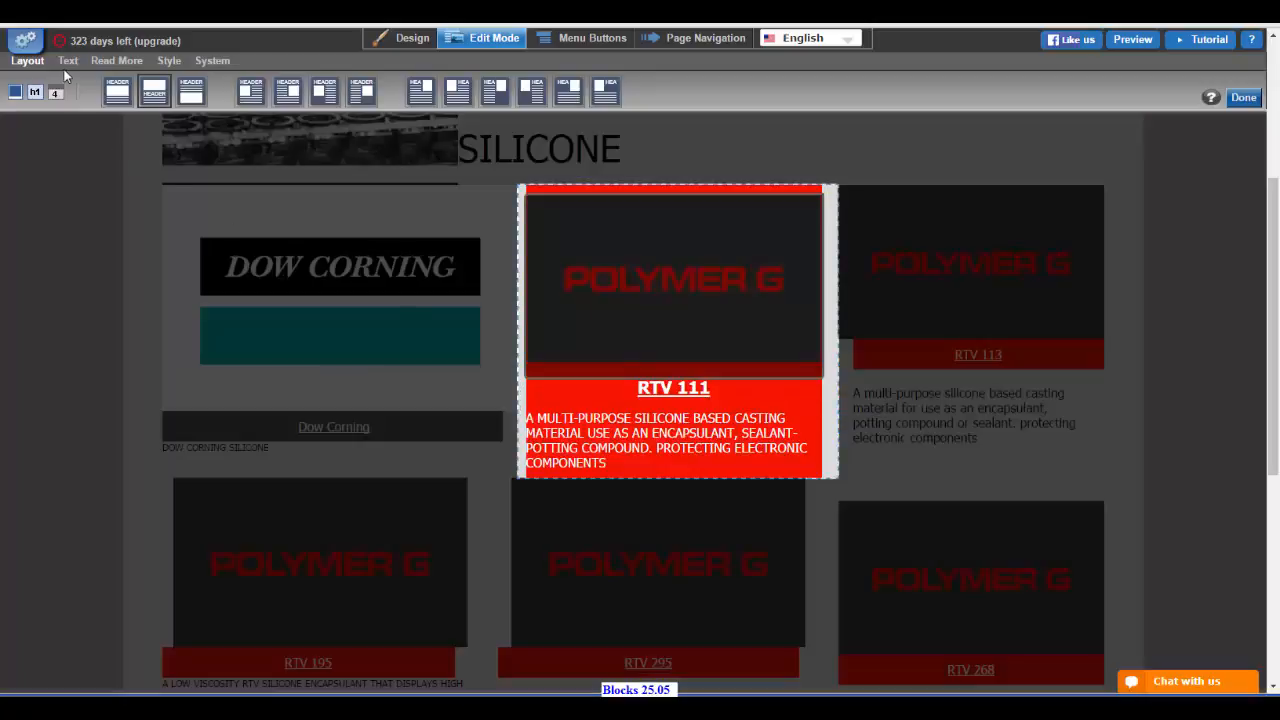
left_click(169, 62)
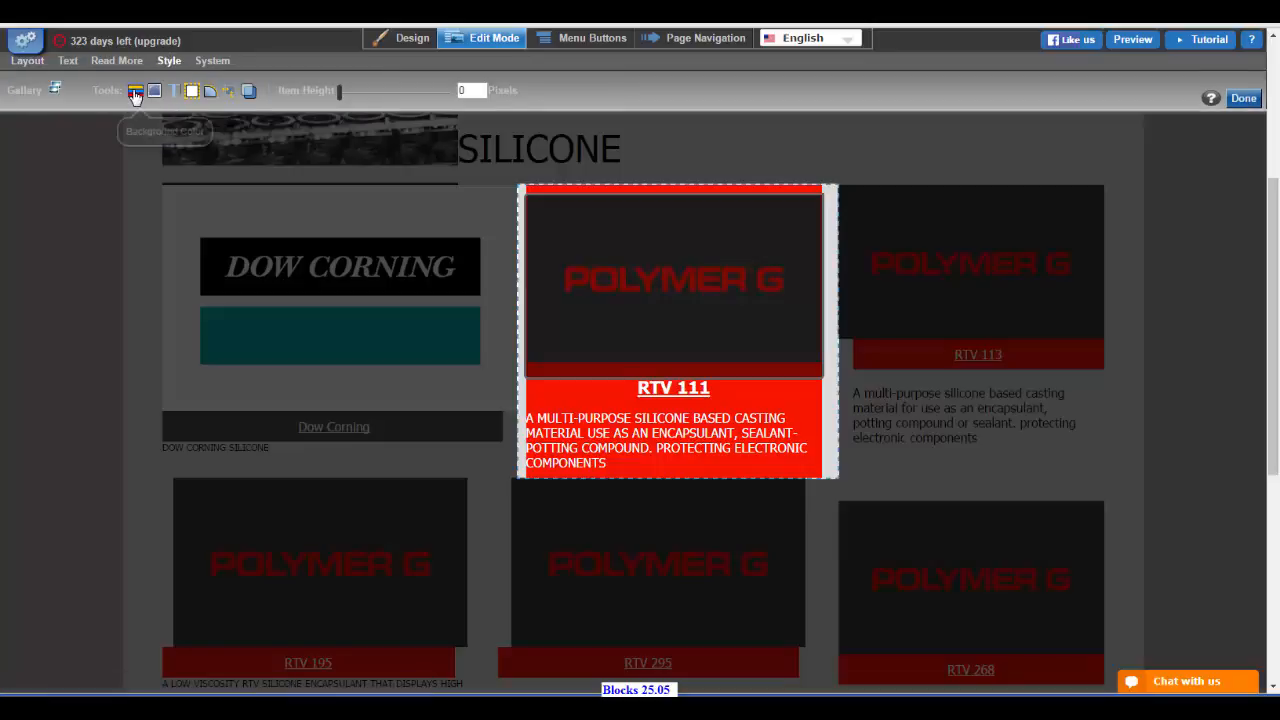
left_click(135, 90)
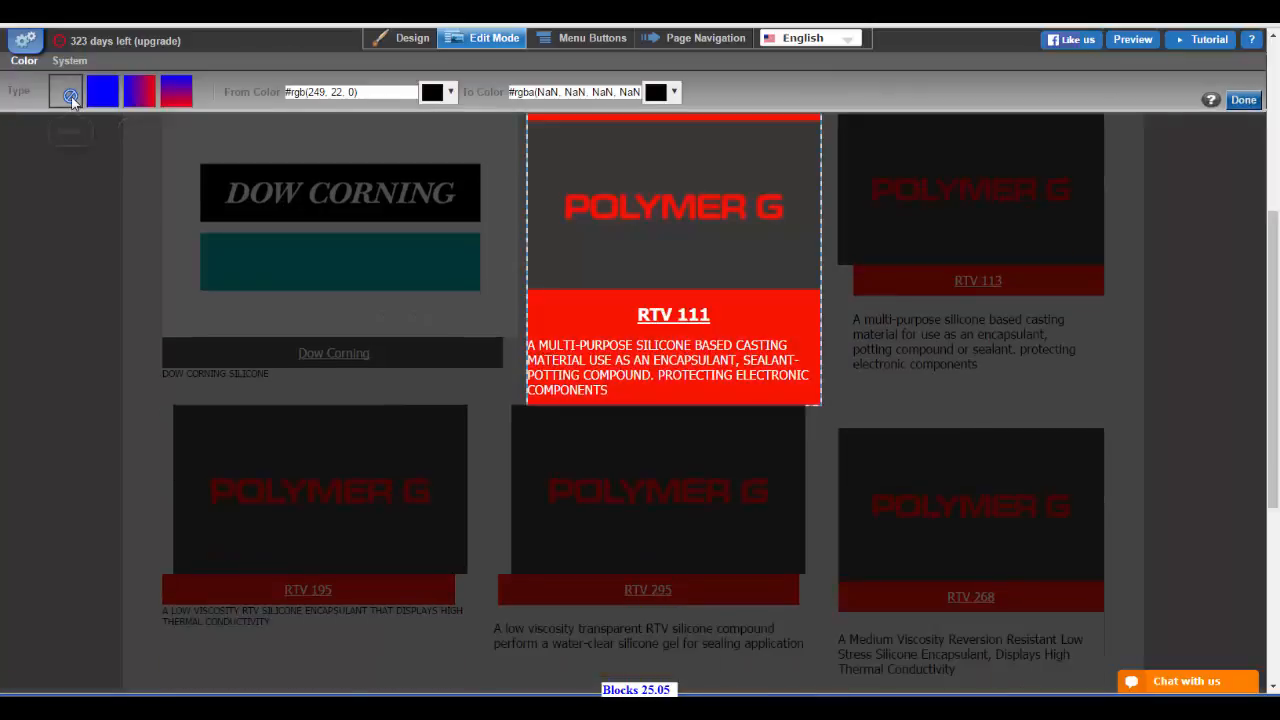
left_click(73, 96)
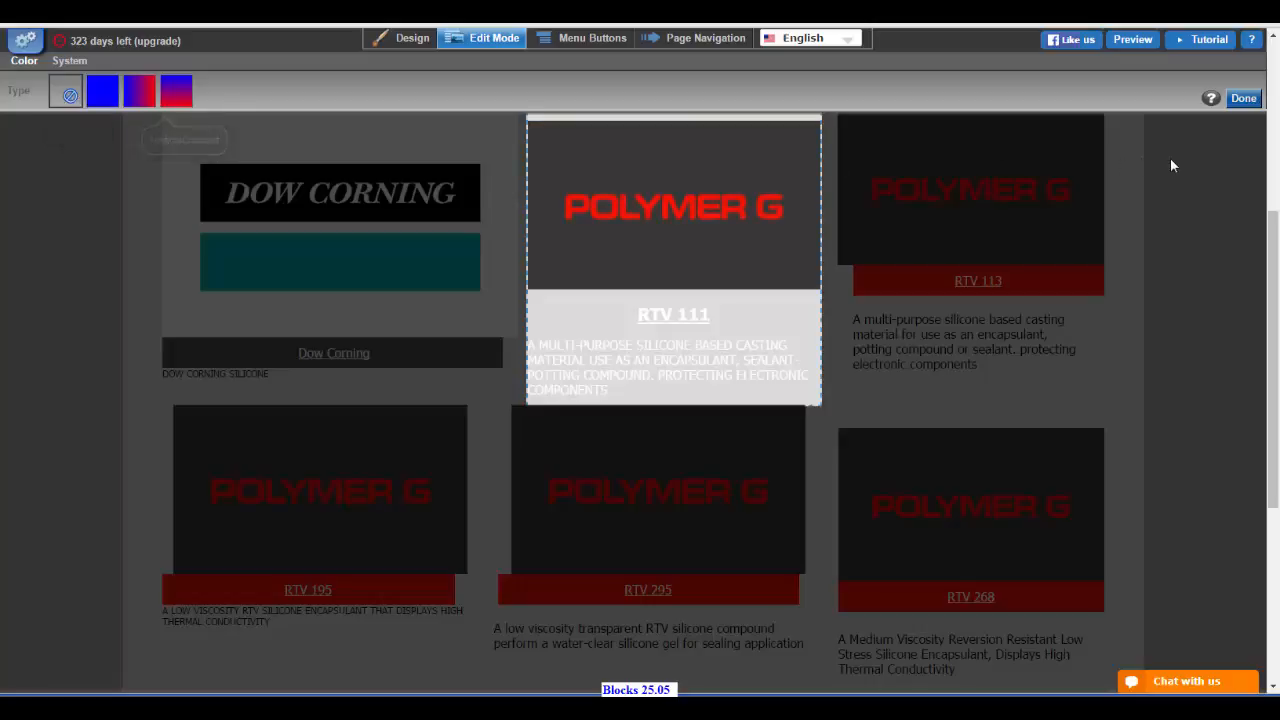
left_click(1243, 98)
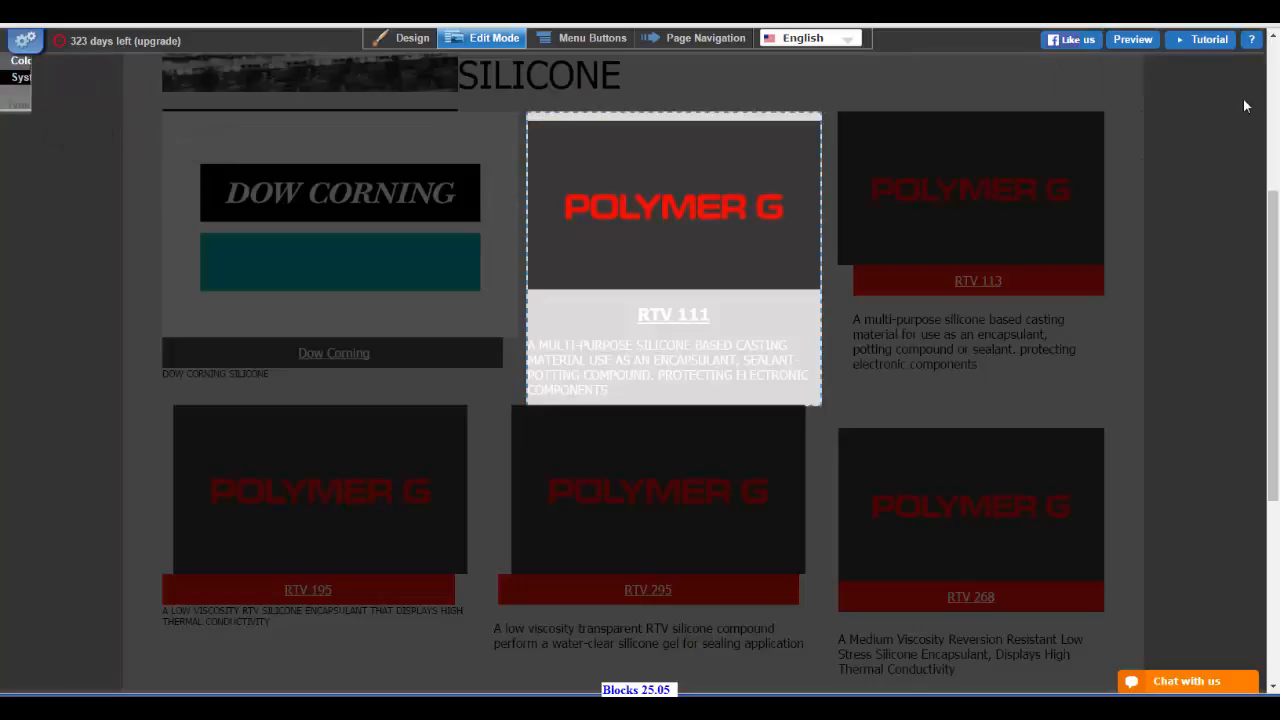
Give the RTV 111 header a solid red background.
double_click(746, 317)
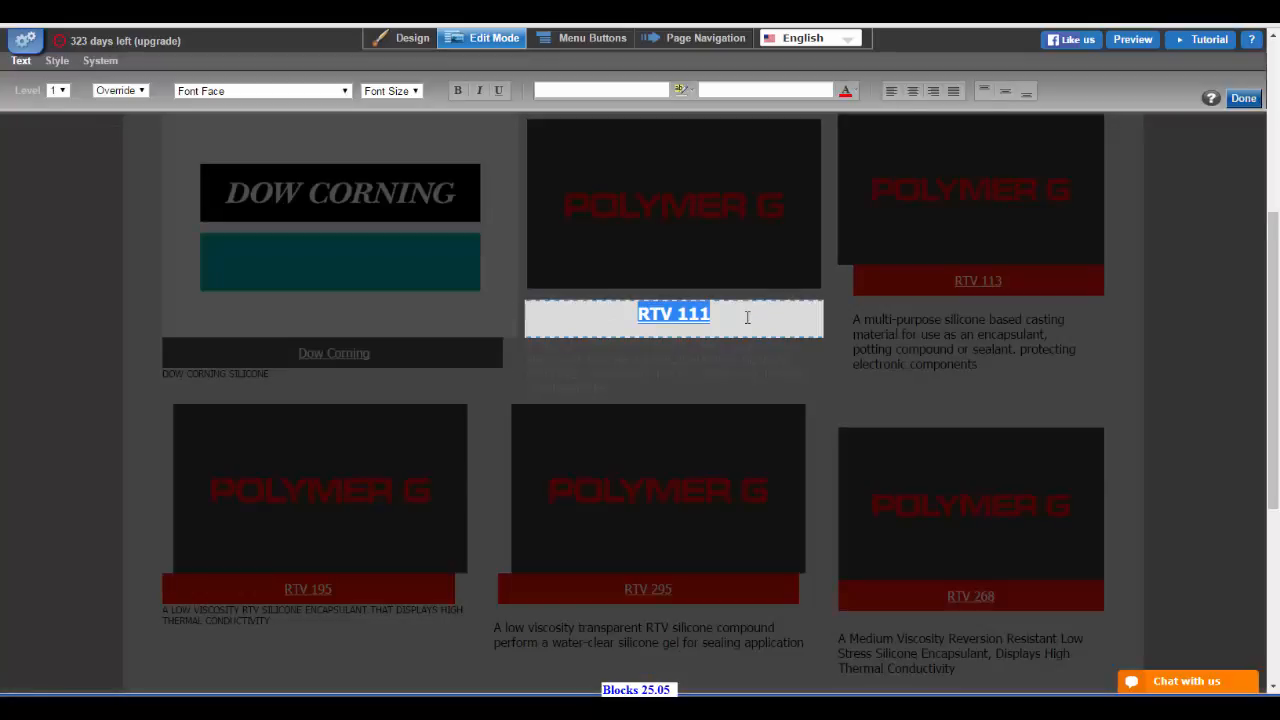
left_click(57, 61)
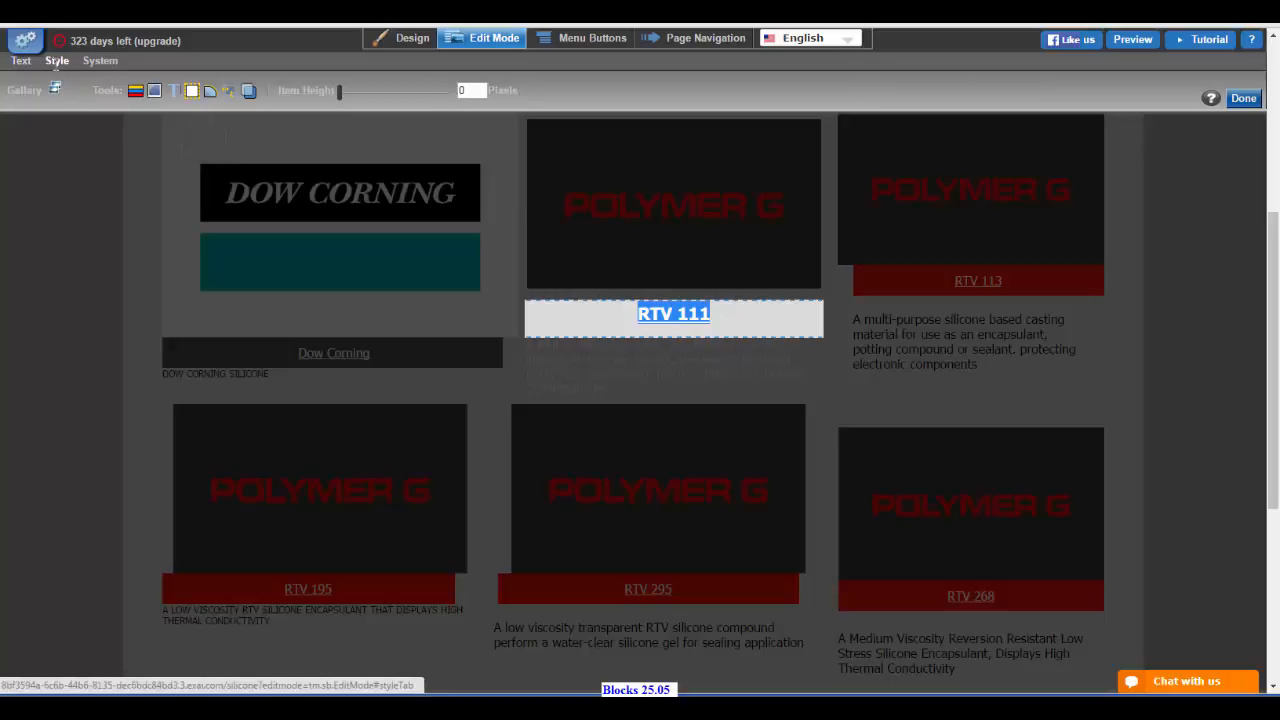
left_click(136, 93)
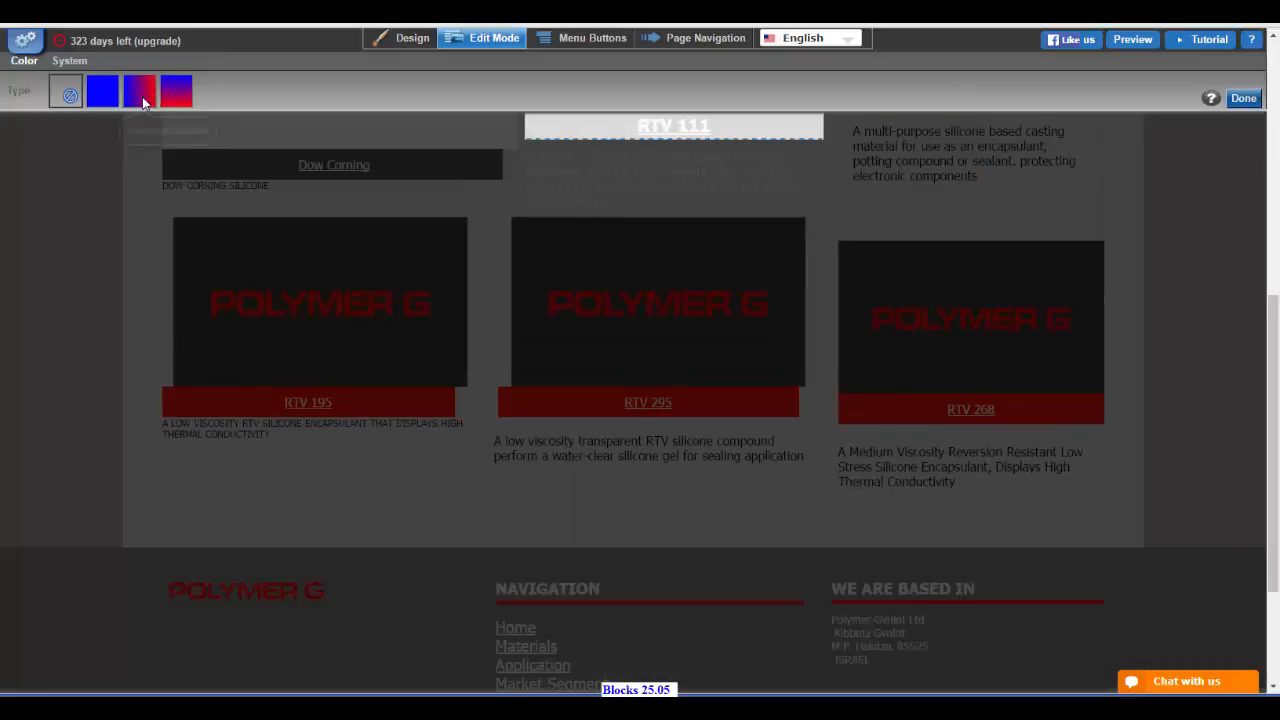
left_click(102, 92)
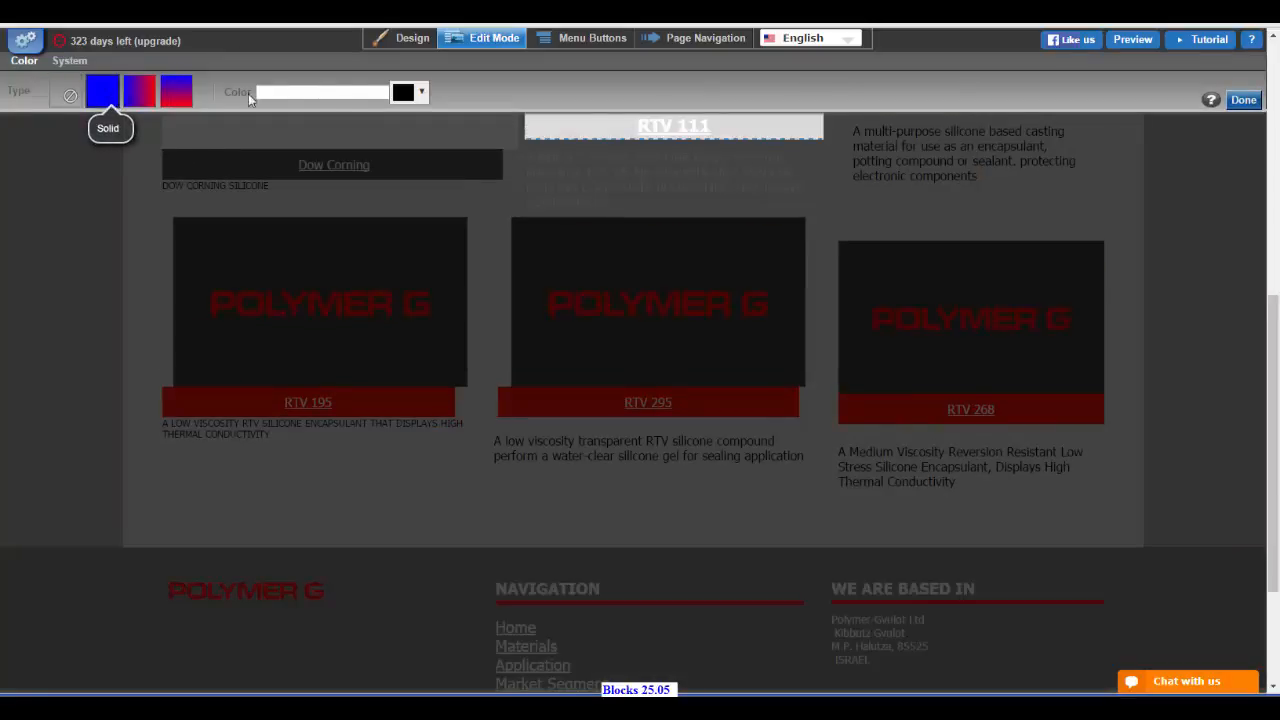
left_click(421, 92)
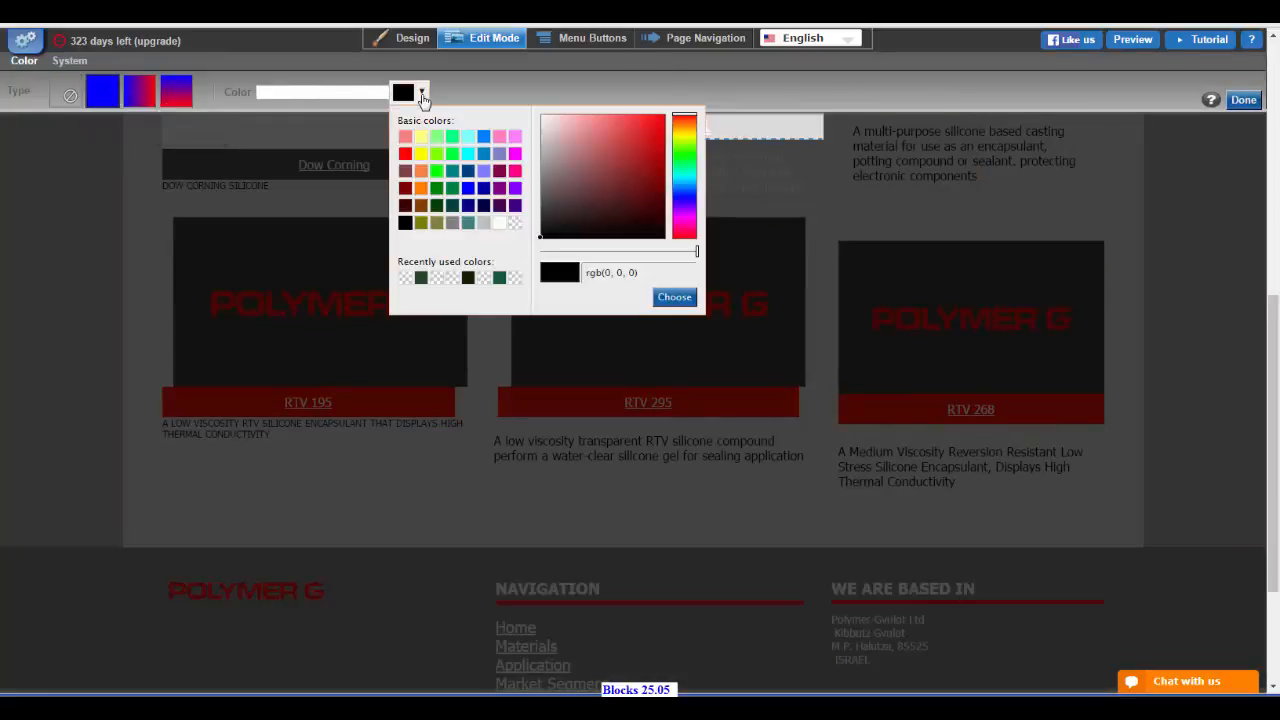
left_click(405, 153)
left_click(1245, 100)
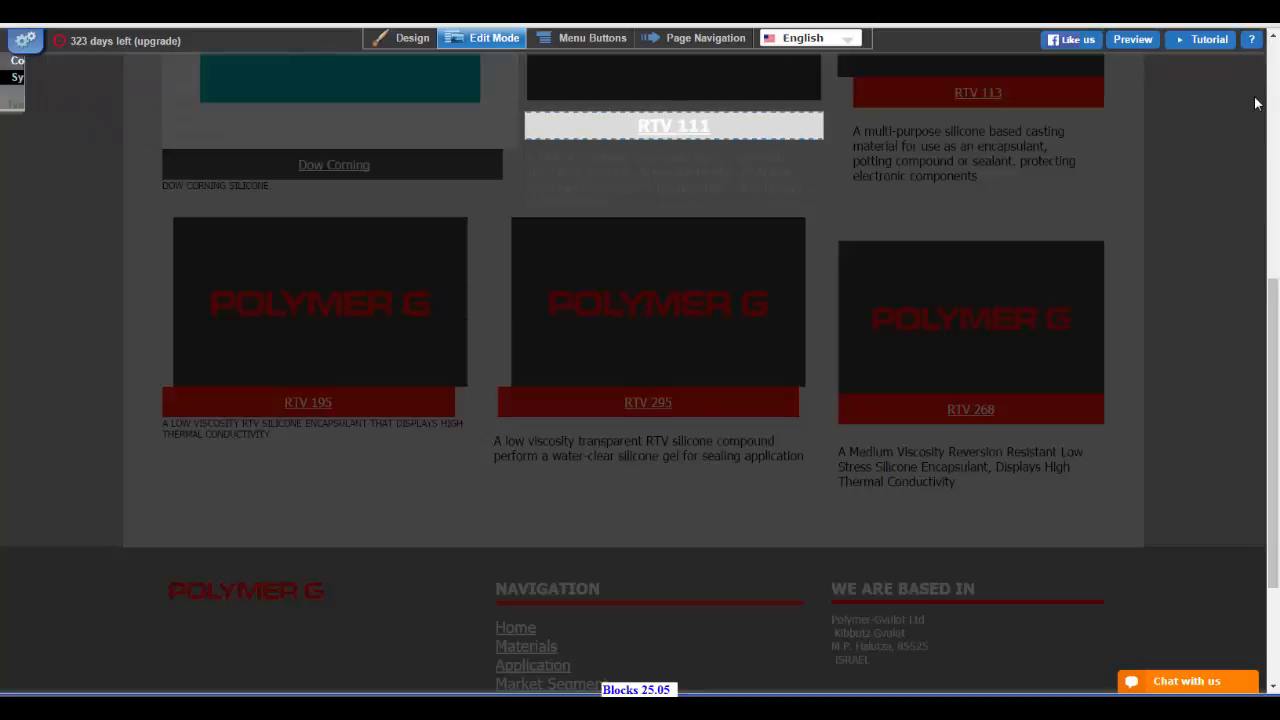
left_click(1245, 98)
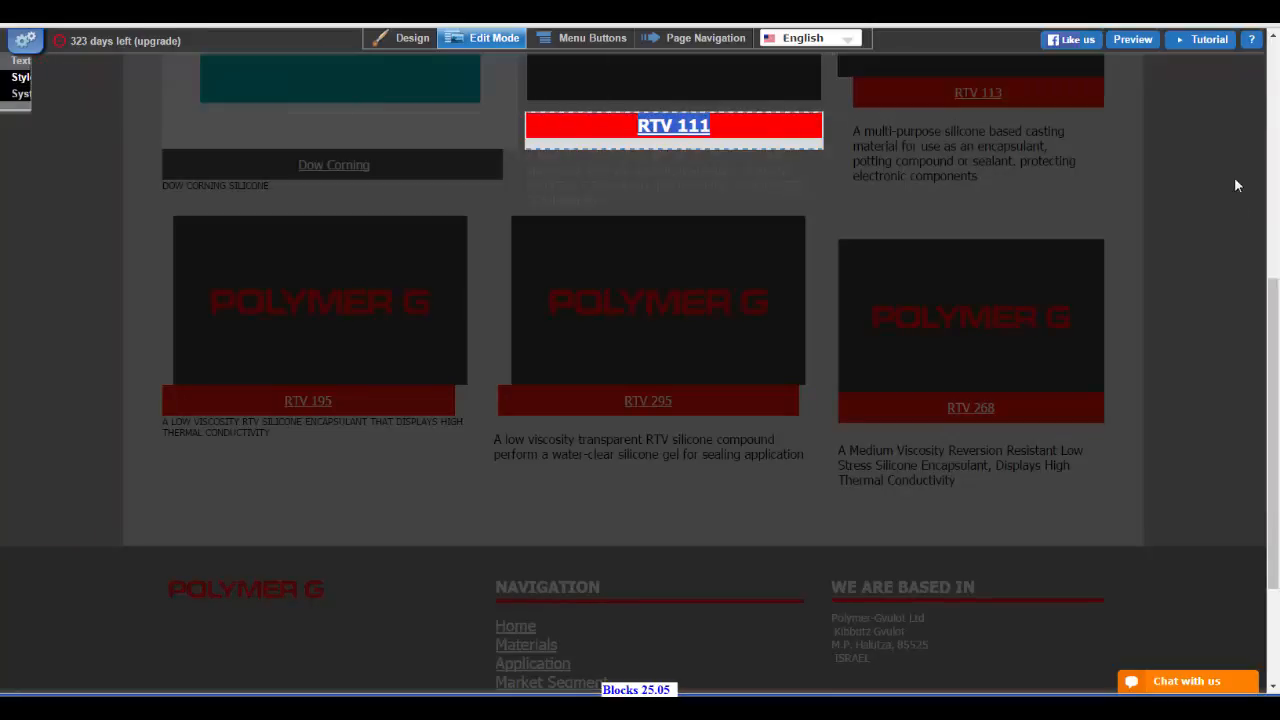
Finish the header edit and set the RTV 111 block's description text color to black.
left_click(1241, 104)
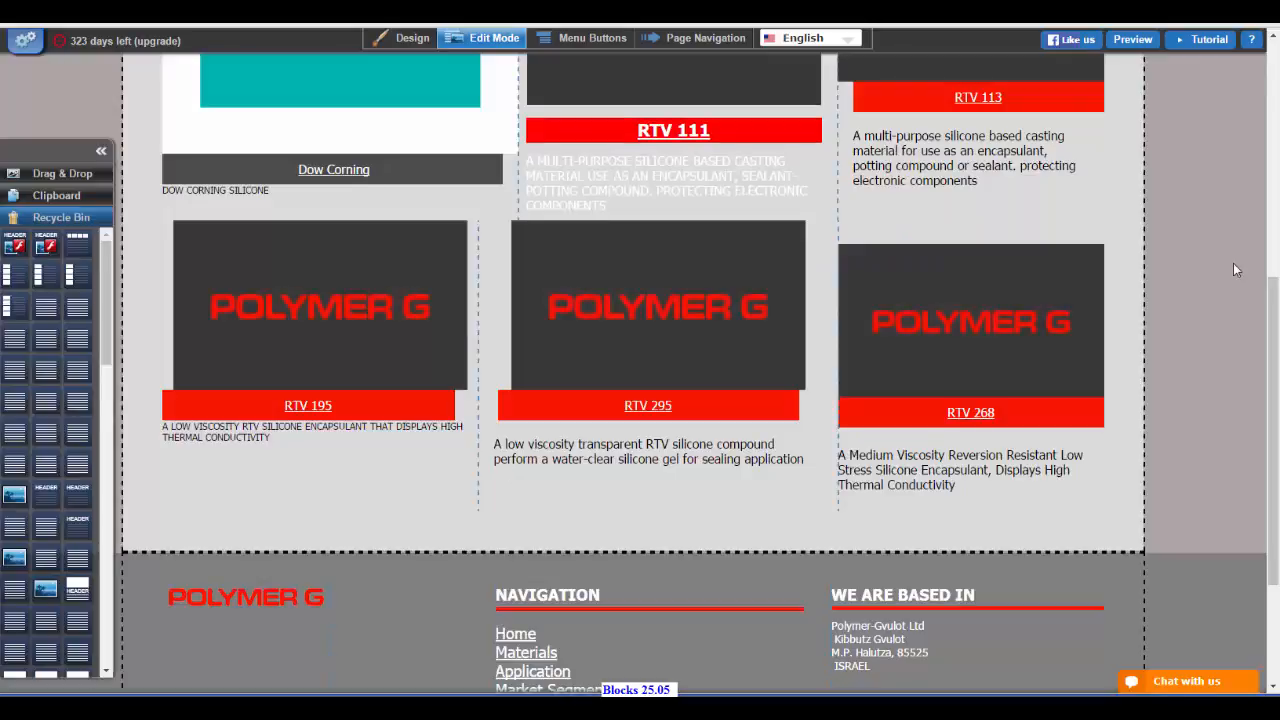
scroll(1233, 263, "up", 2)
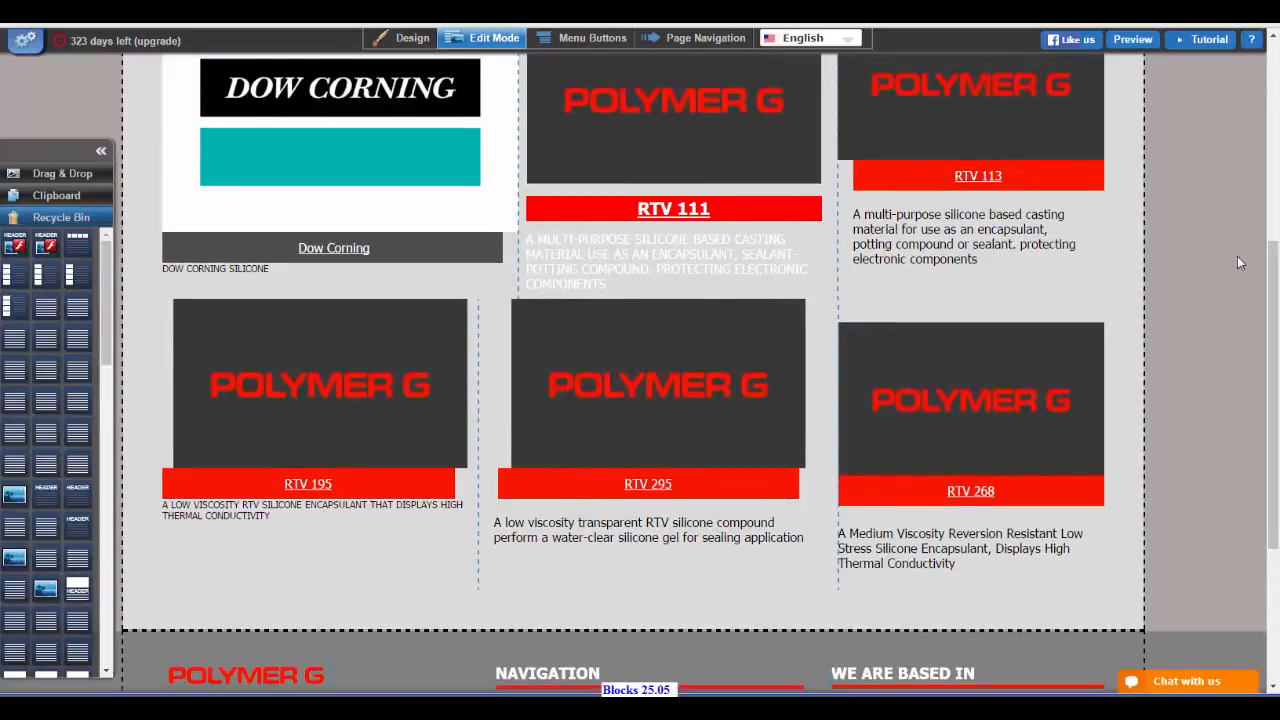
scroll(1237, 256, "up", 2)
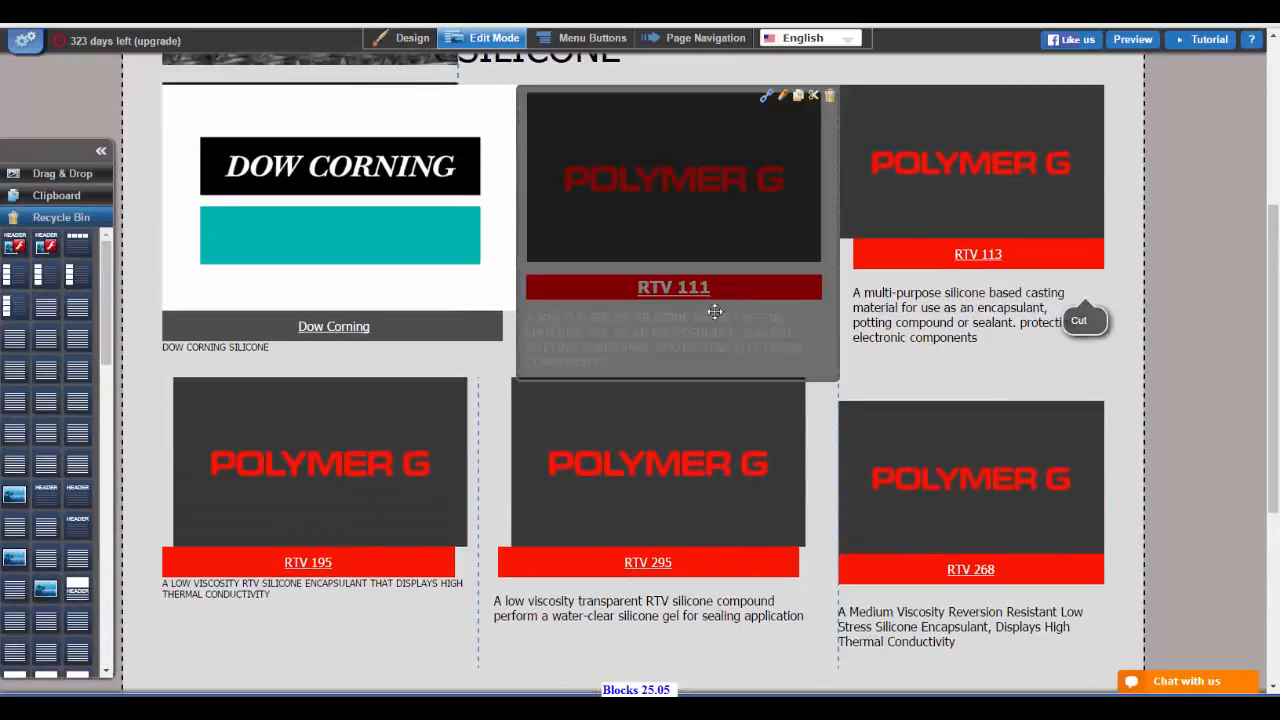
left_click(747, 334)
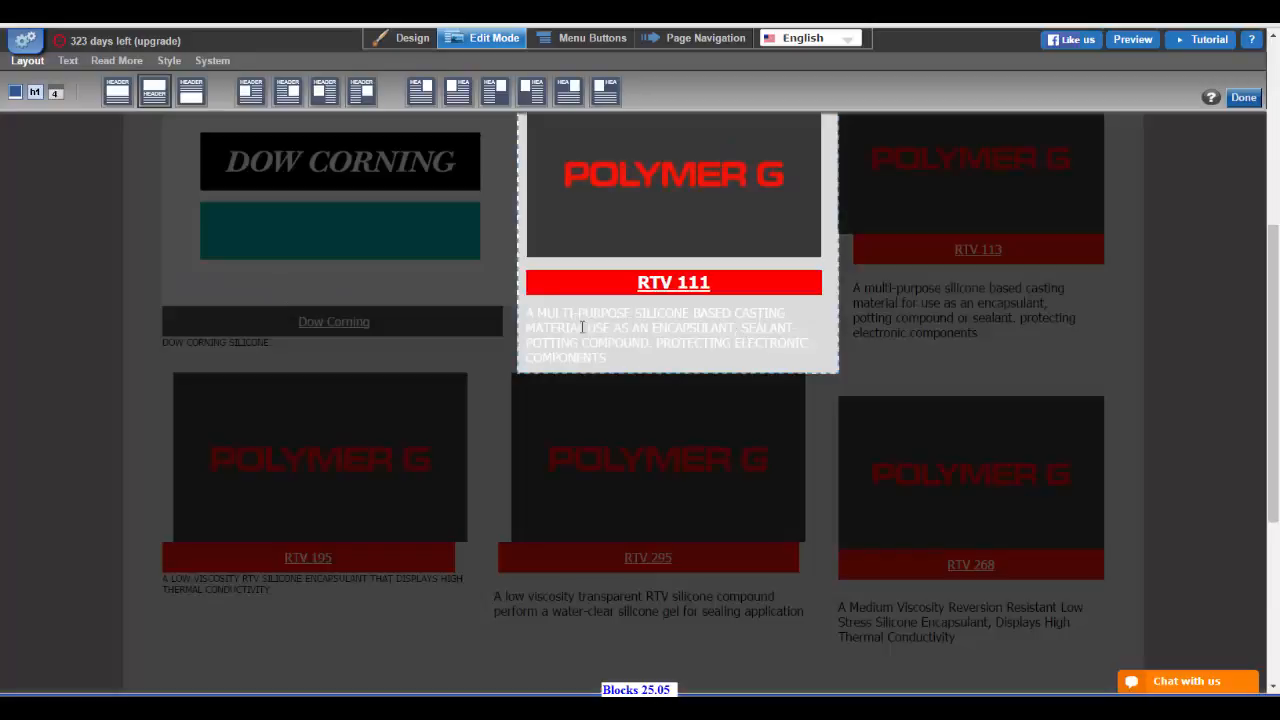
left_click(68, 62)
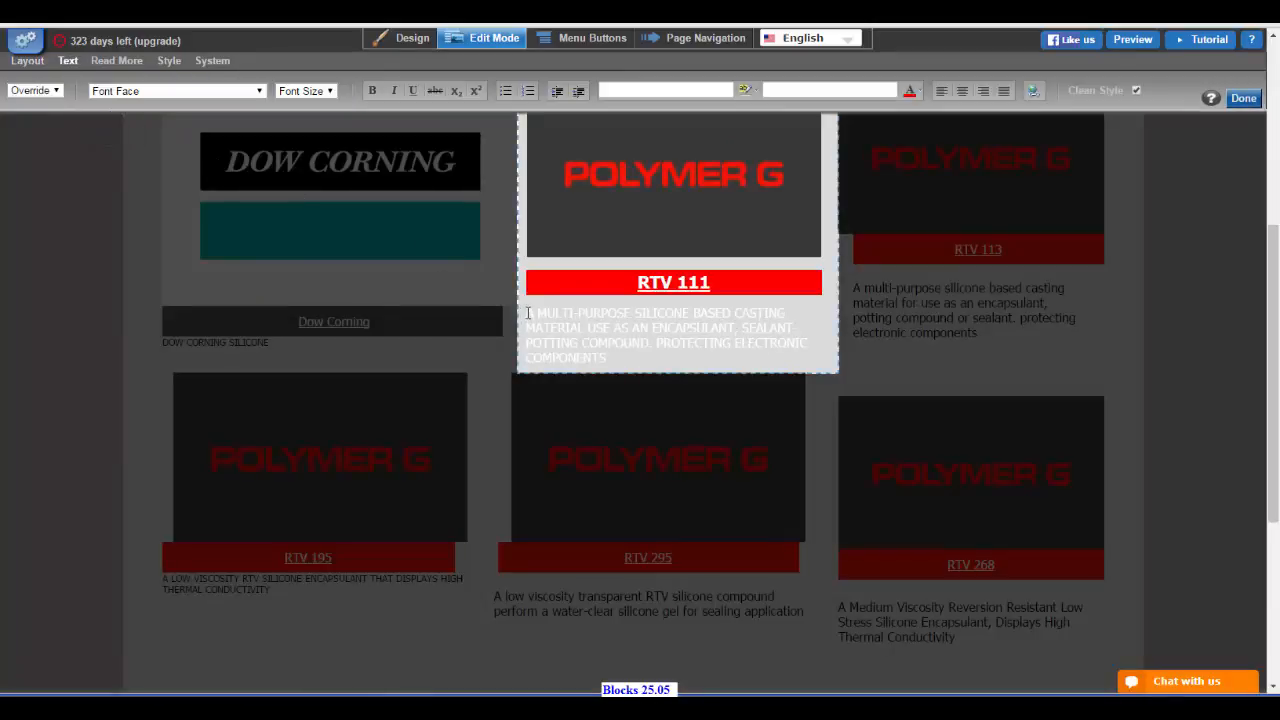
left_click_drag(532, 313, 636, 363)
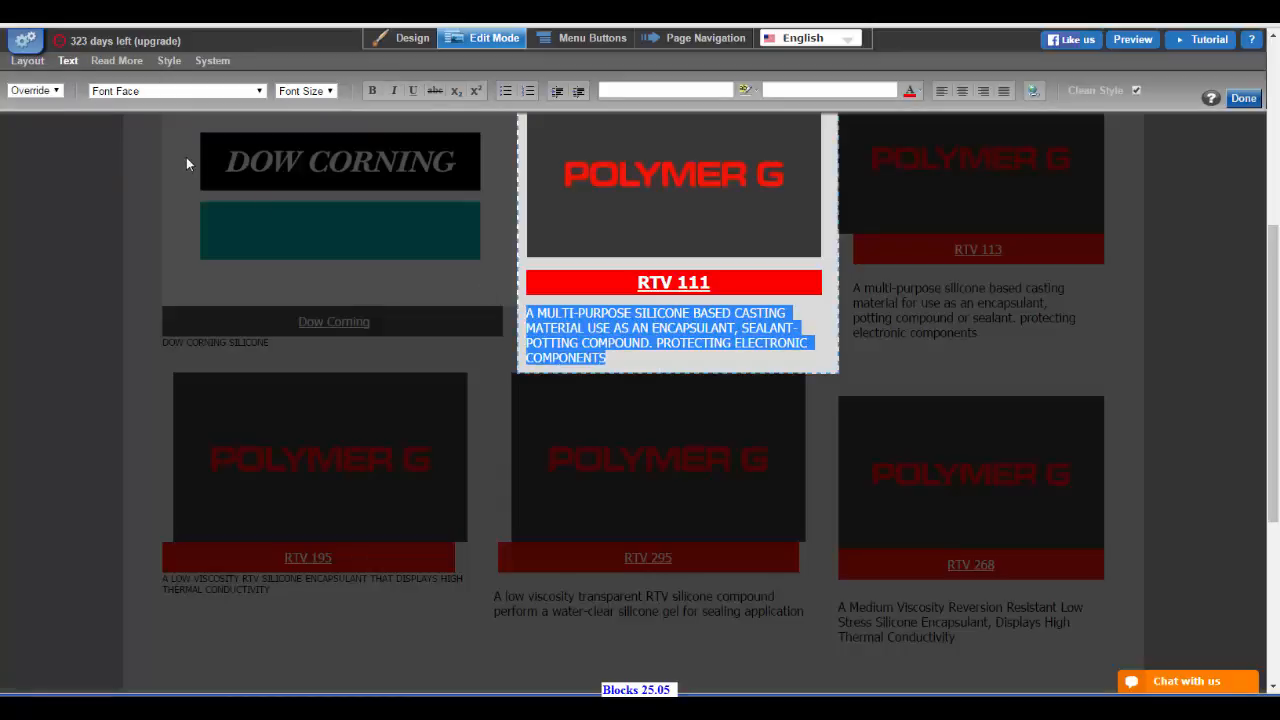
left_click(921, 93)
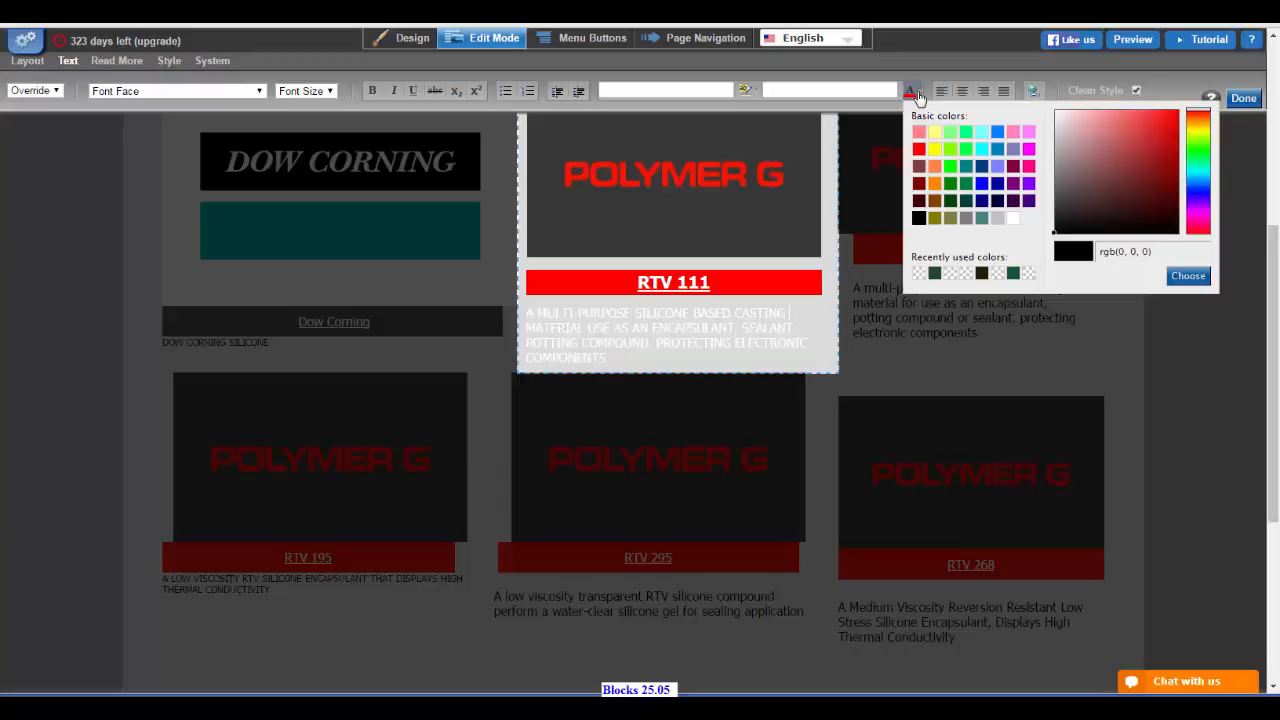
left_click(920, 219)
left_click(1243, 98)
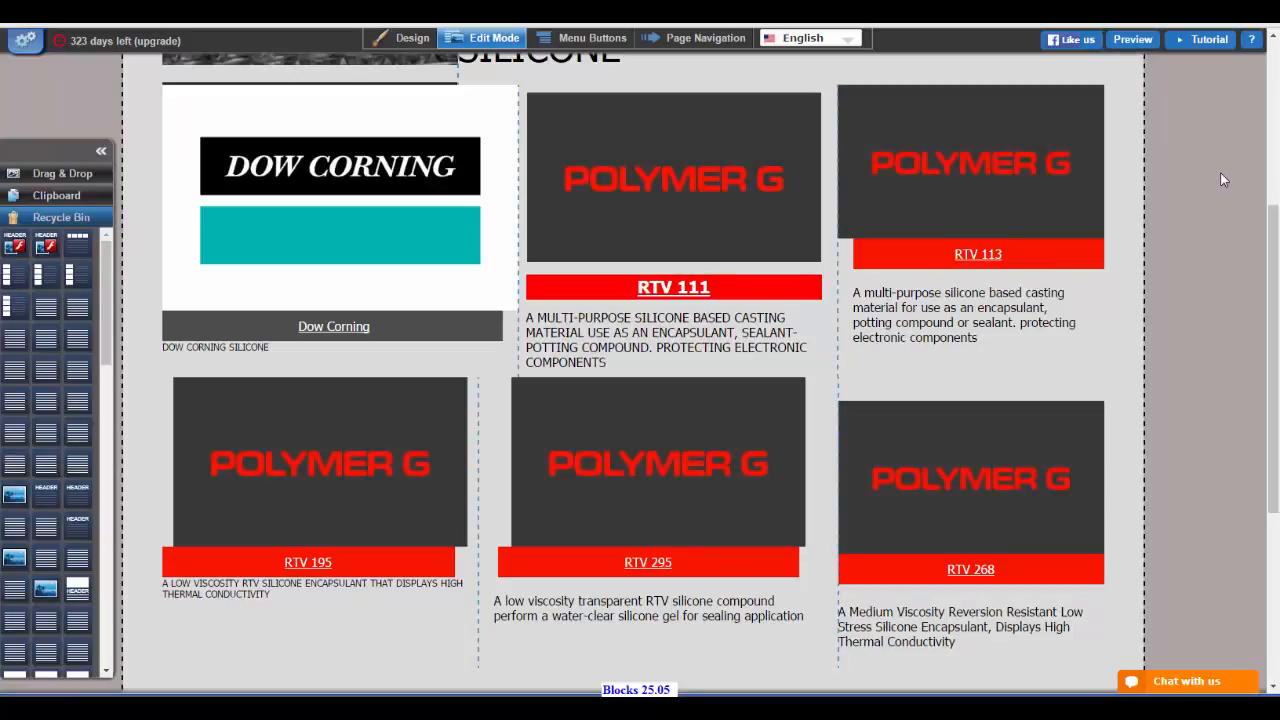
mouse_move(728, 200)
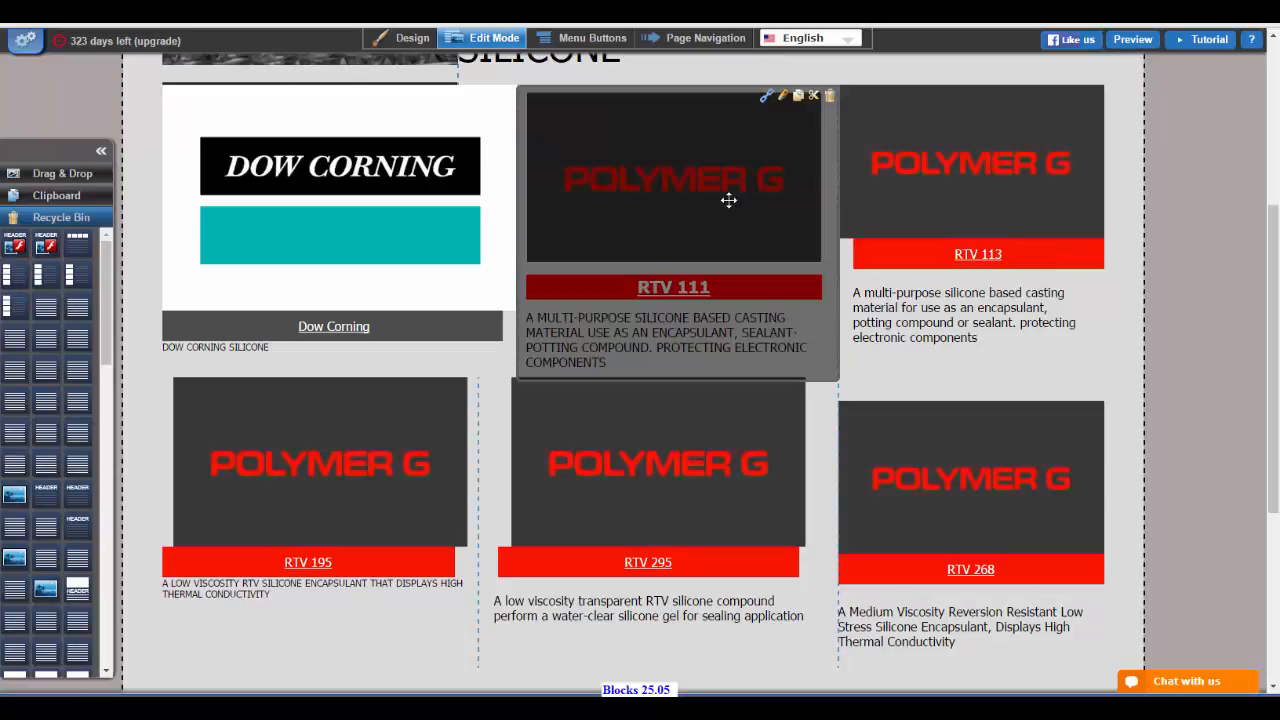
left_click(782, 100)
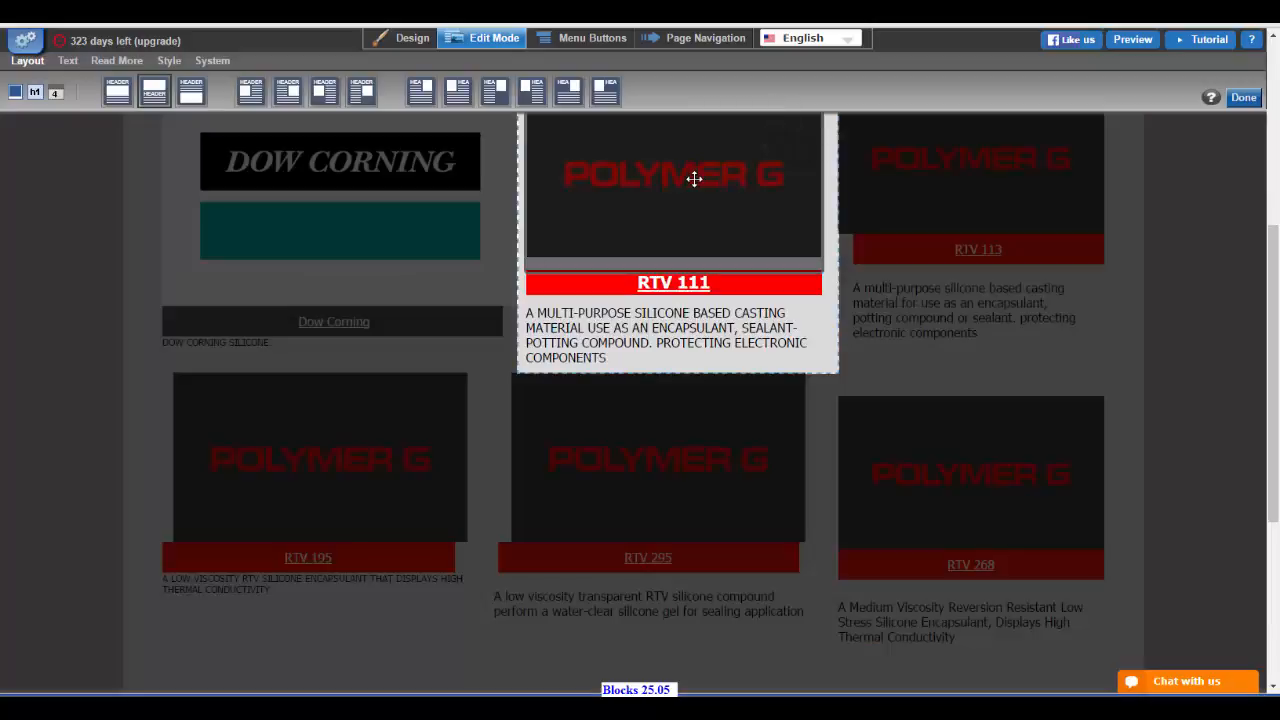
left_click(694, 179)
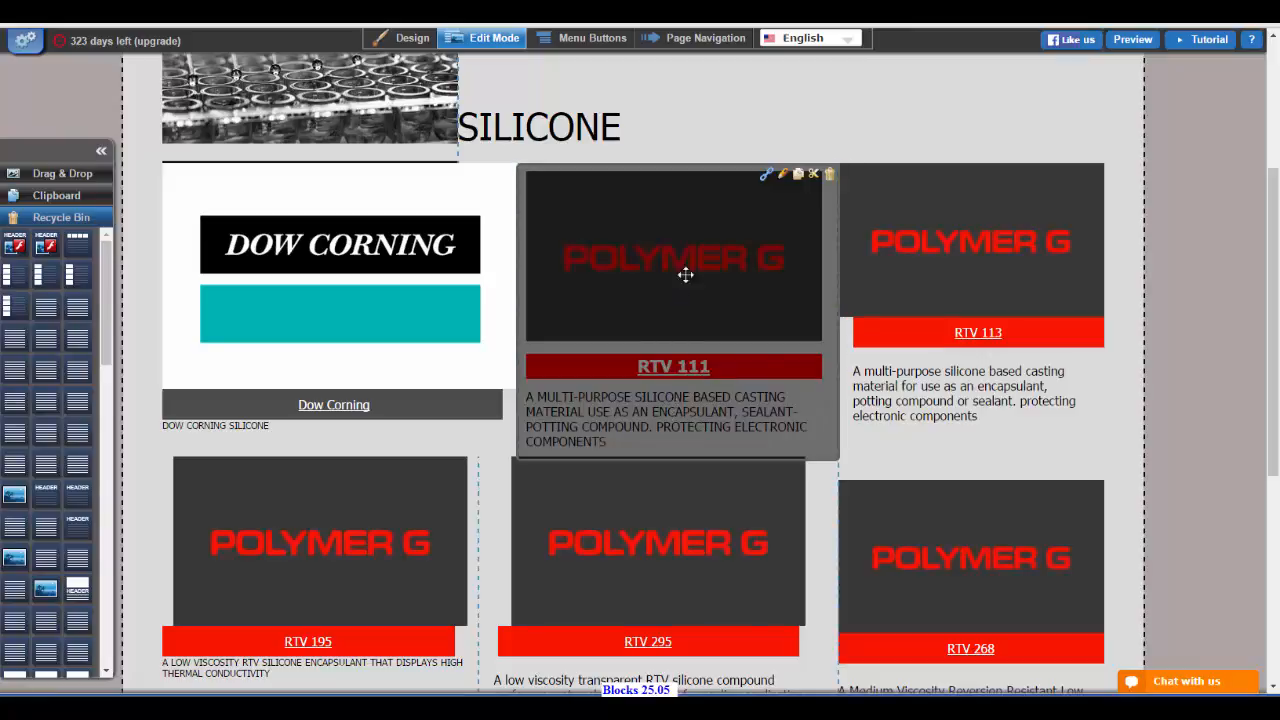
Copy the finished RTV 111 block and place the duplicate between RTV 111 and the old RTV 113 entry.
left_click(797, 180)
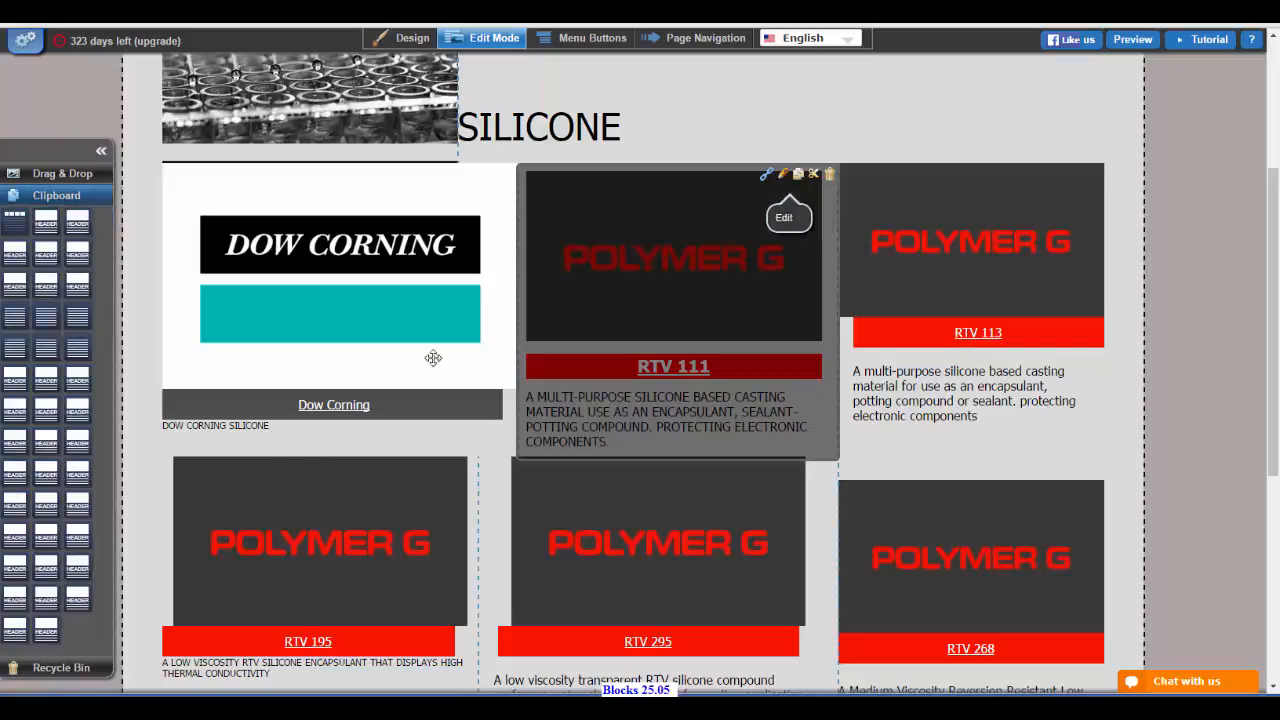
left_click_drag(46, 631, 854, 100)
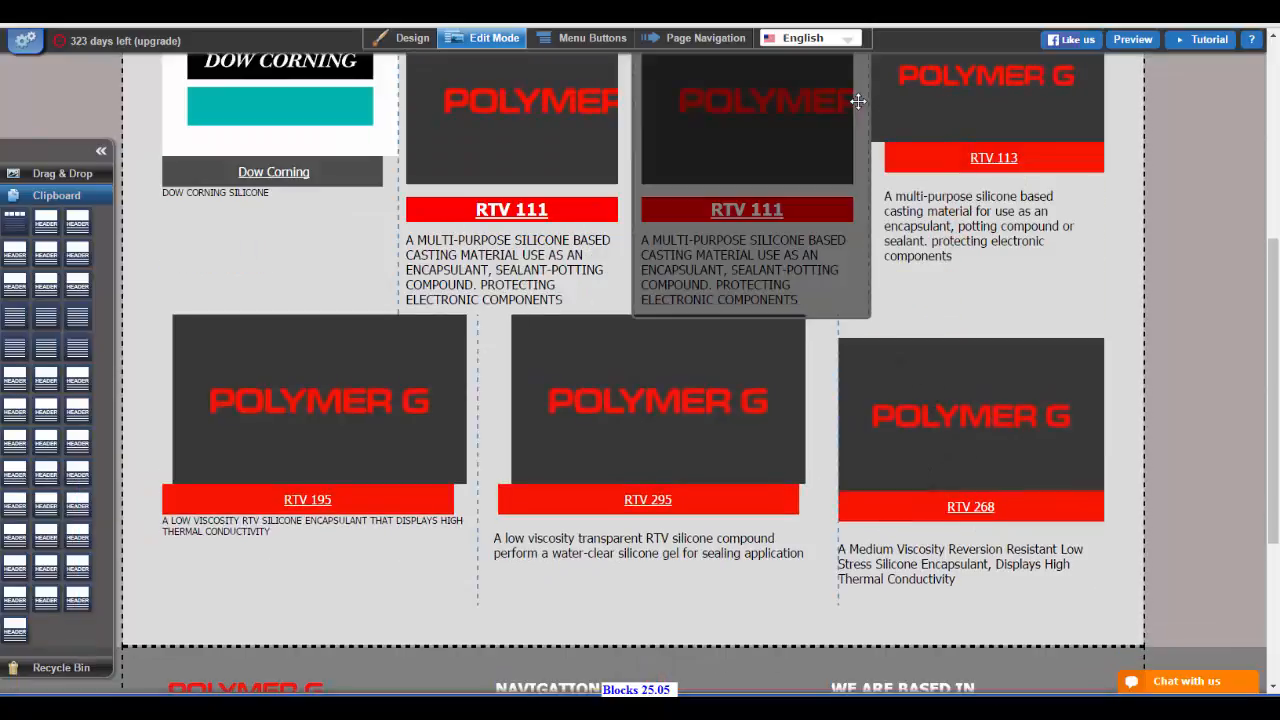
scroll(1043, 500, "up", 1)
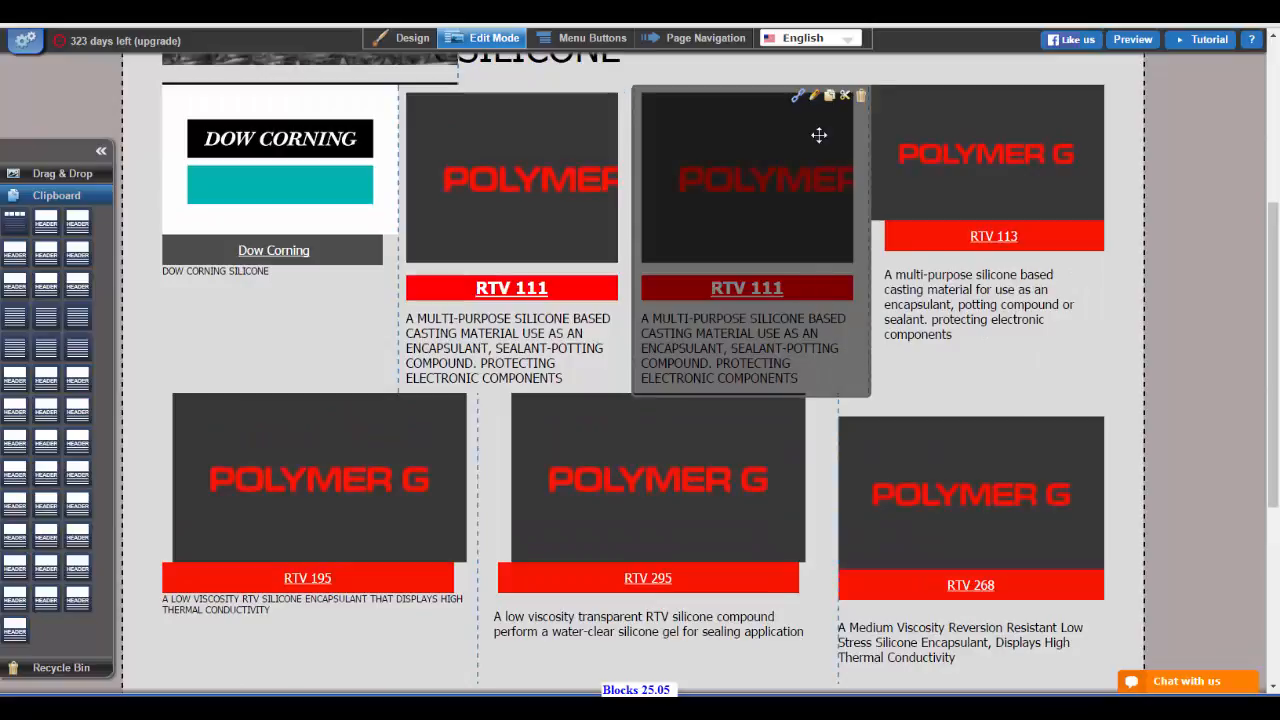
Change the header of the duplicated block to RTV 113 and close its editor.
left_click(814, 96)
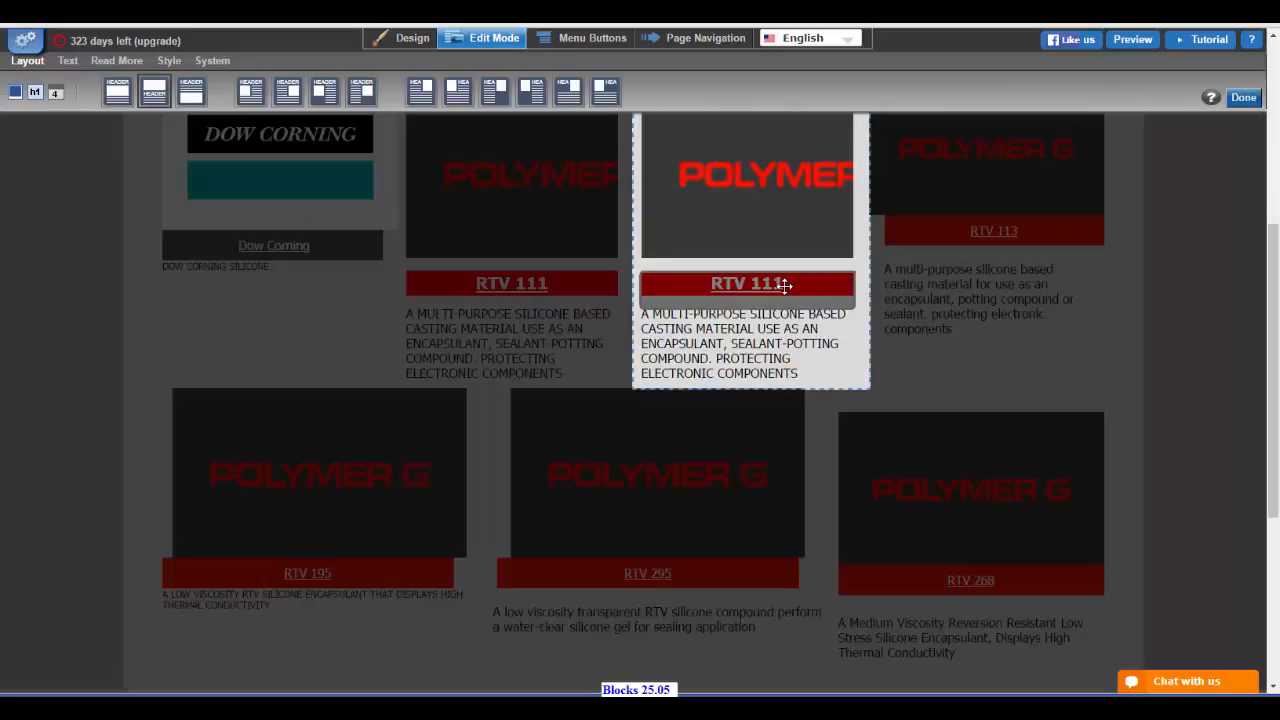
double_click(788, 283)
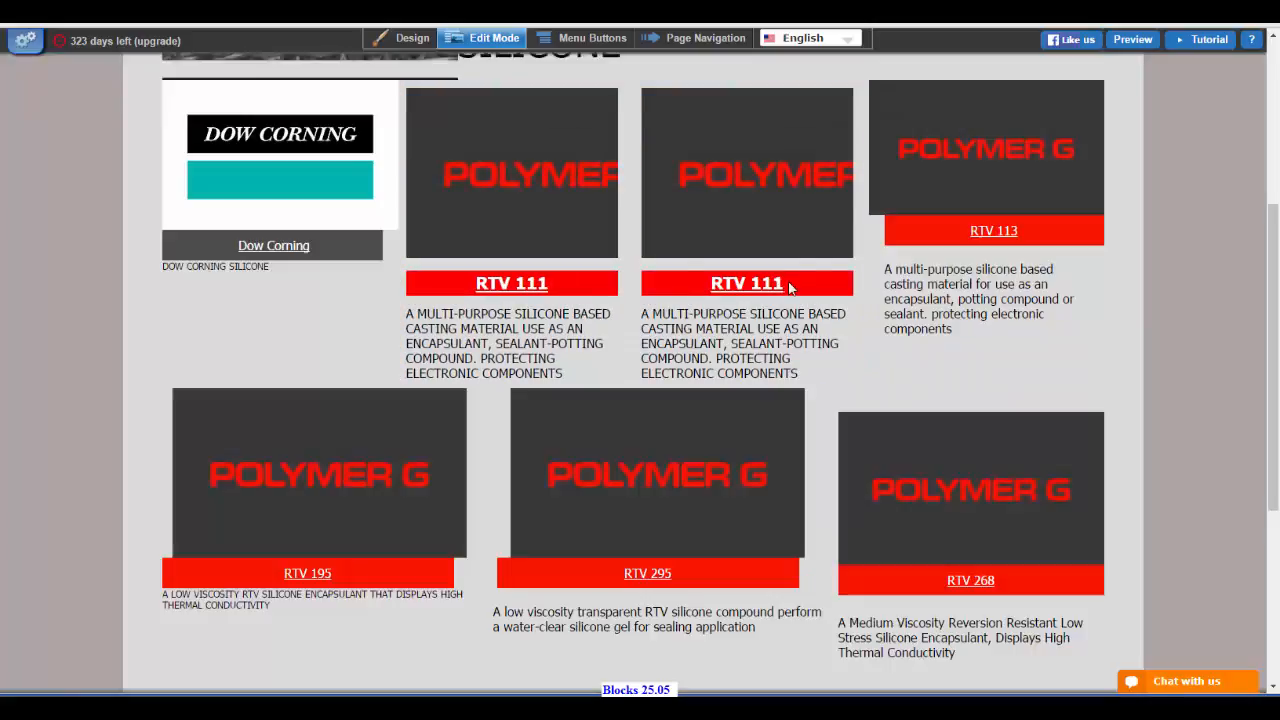
left_click(789, 283)
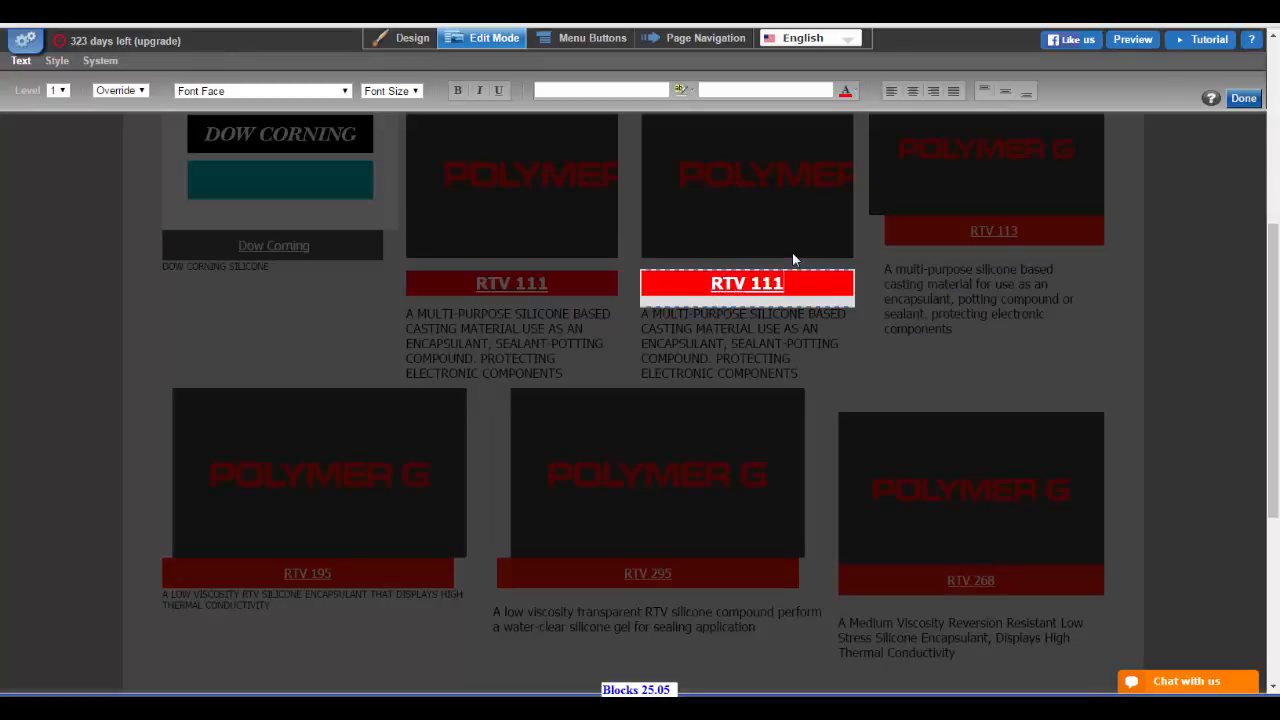
key("BackSpace")
type("3")
left_click(1240, 98)
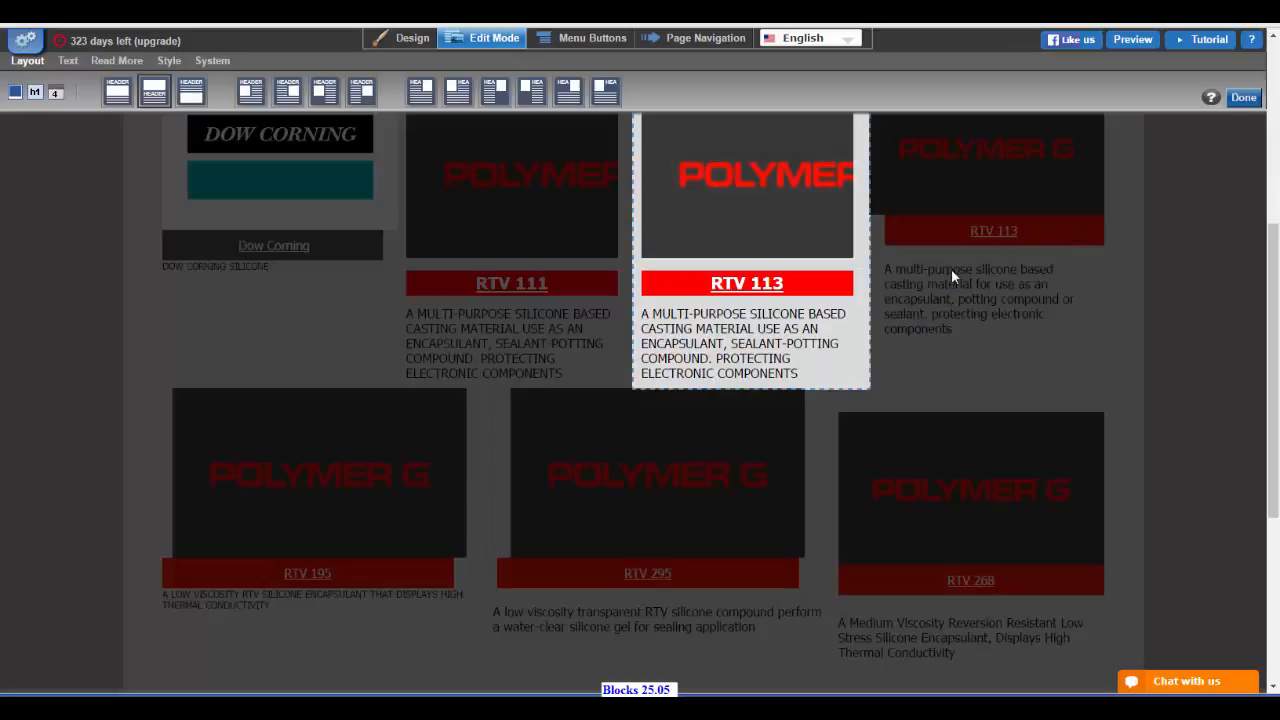
left_click(1243, 97)
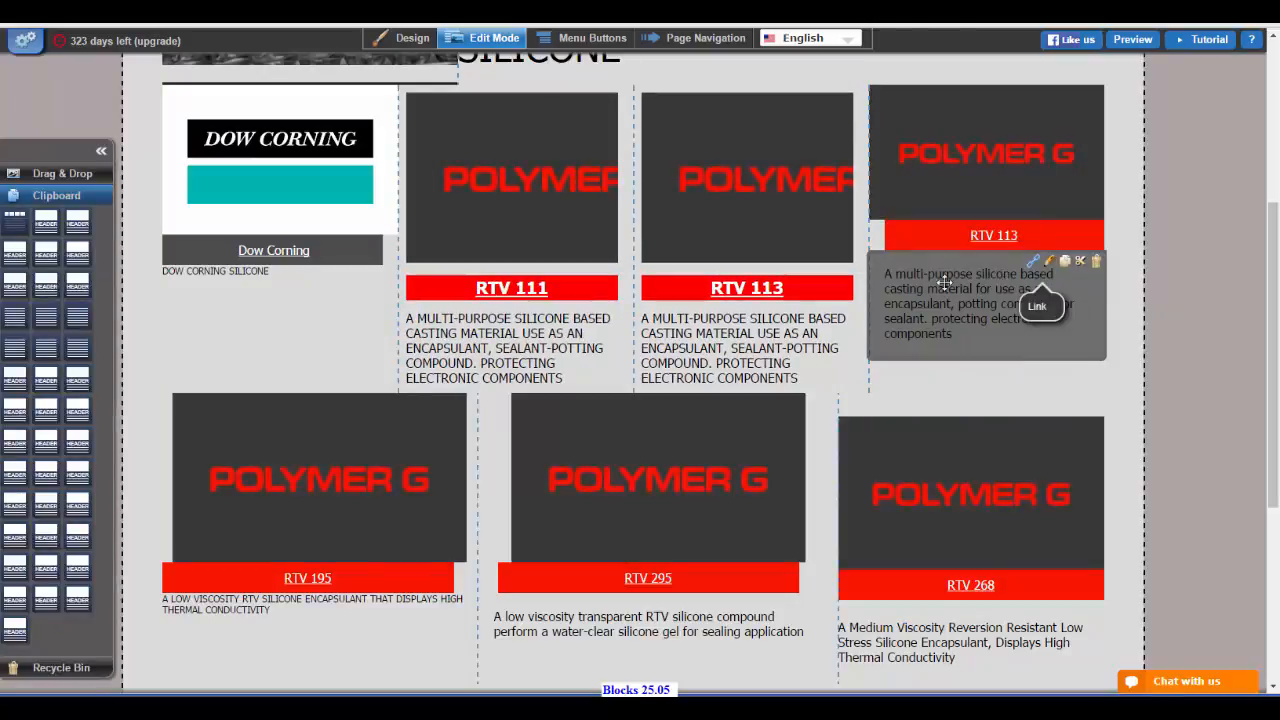
Copy the description text from the separate text block below the old RTV 113 header.
left_click(1048, 262)
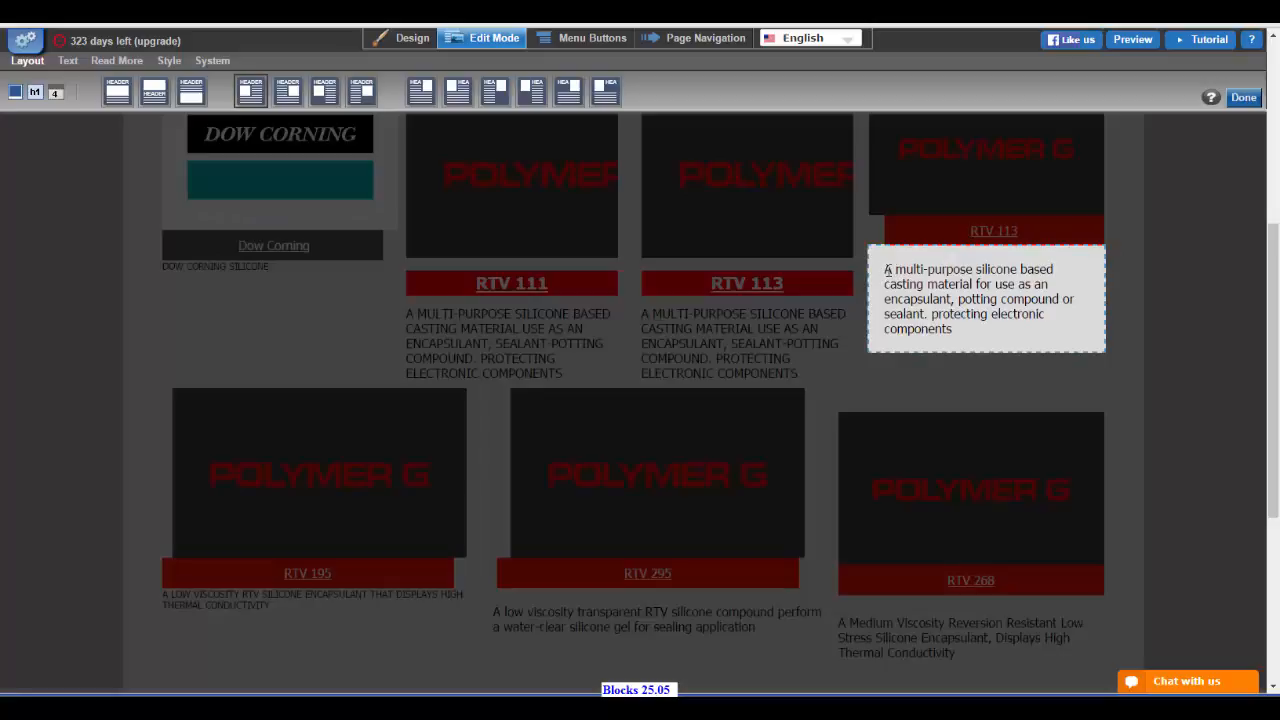
left_click_drag(897, 272, 955, 332)
right_click(924, 289)
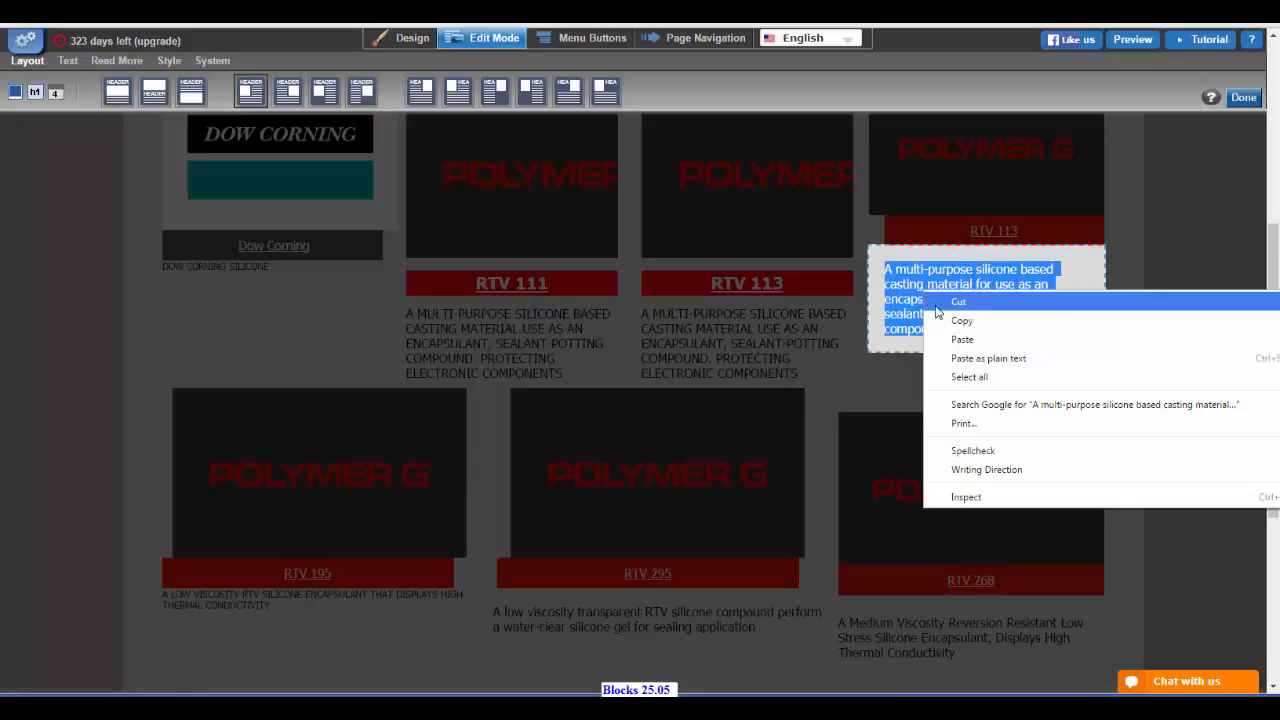
left_click(947, 322)
left_click(1243, 97)
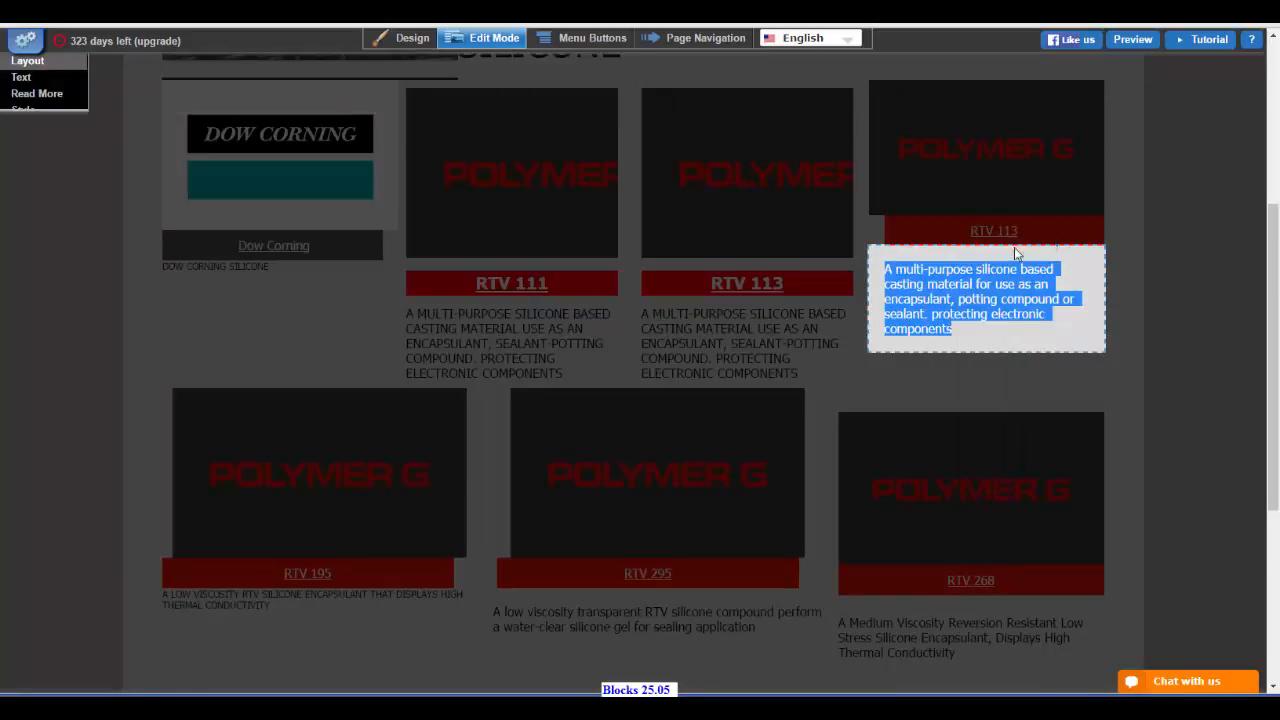
Replace the description in the new RTV 113 block with the copied text.
left_click(773, 330)
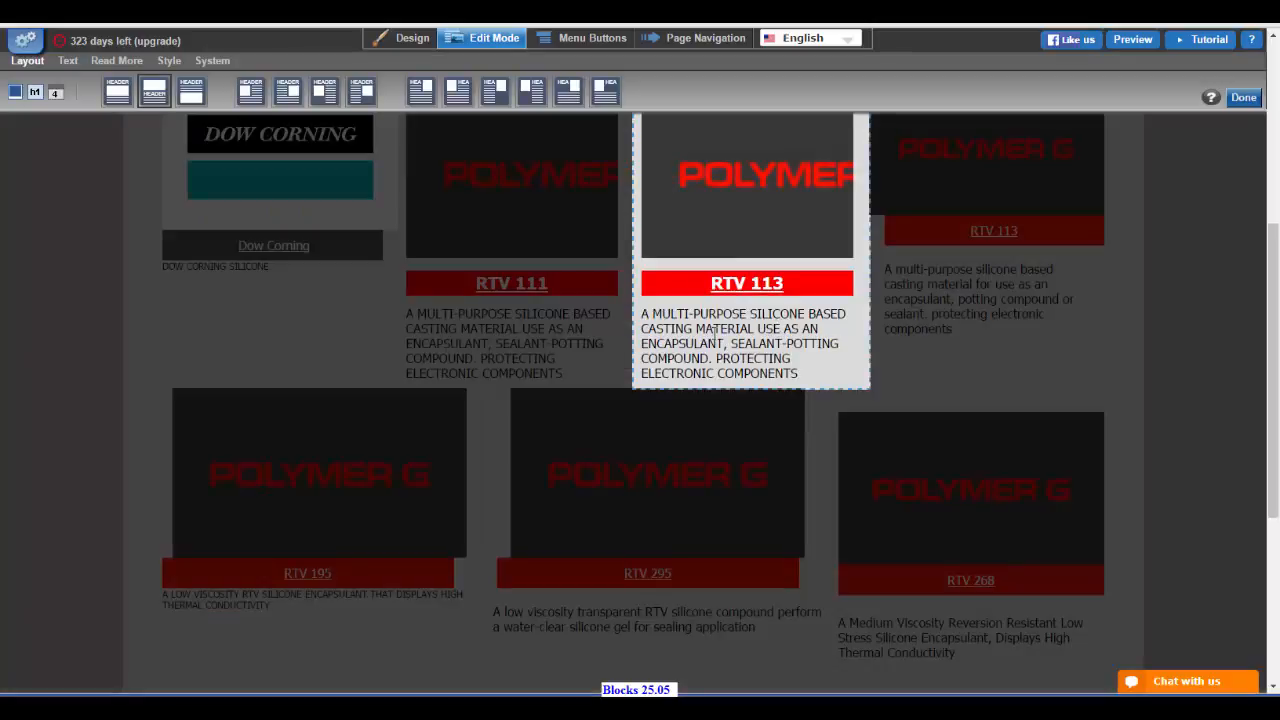
left_click_drag(643, 314, 800, 382)
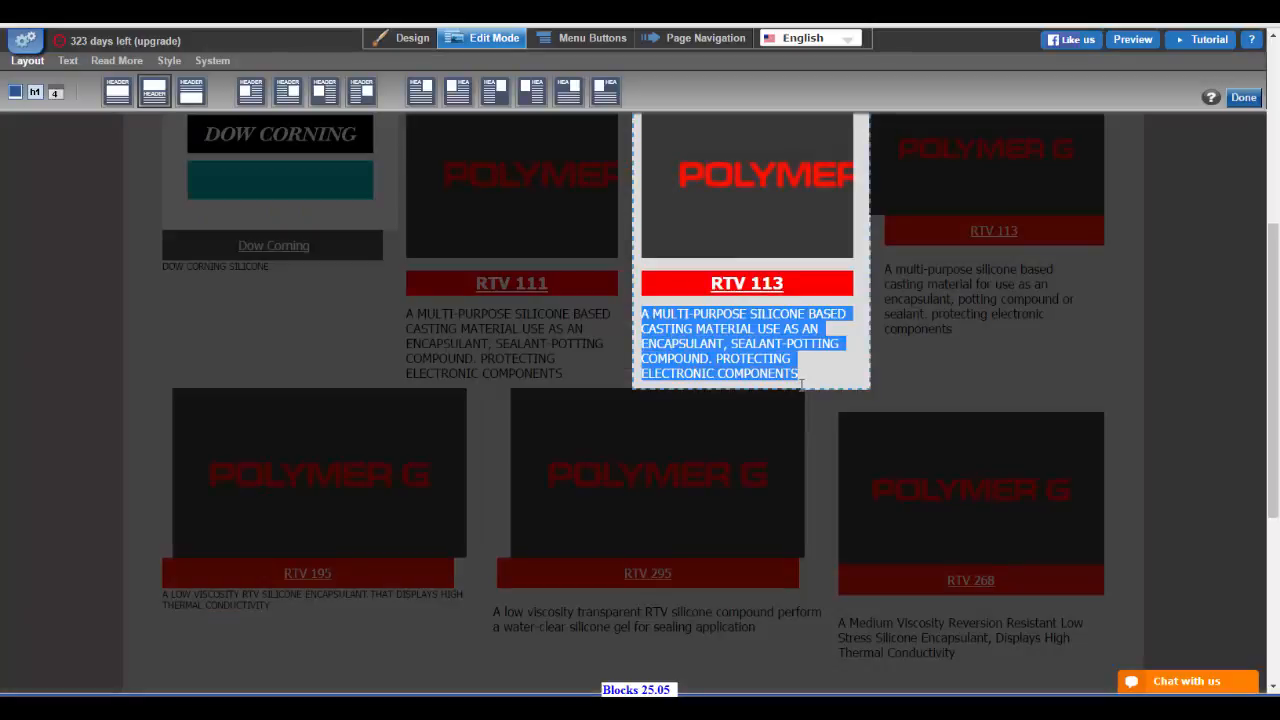
right_click(706, 332)
left_click(720, 364)
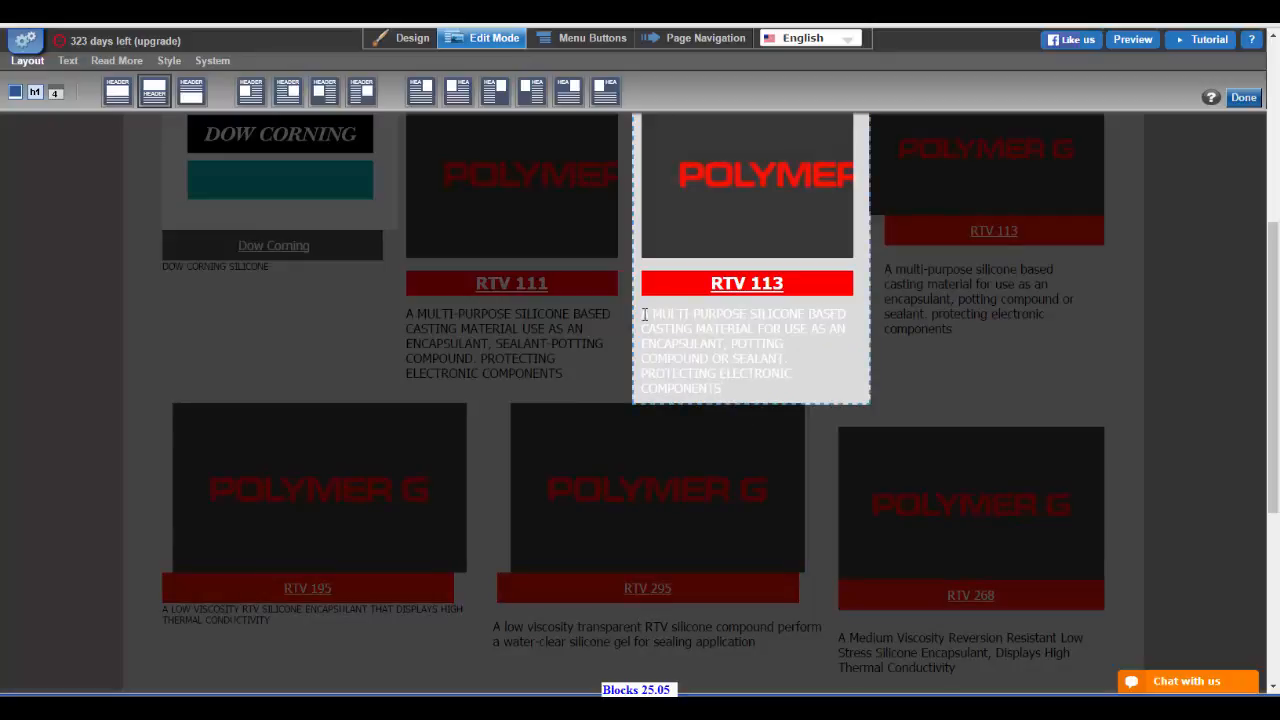
Set the new RTV 113 block's description text color to black and finish editing.
left_click_drag(645, 314, 718, 388)
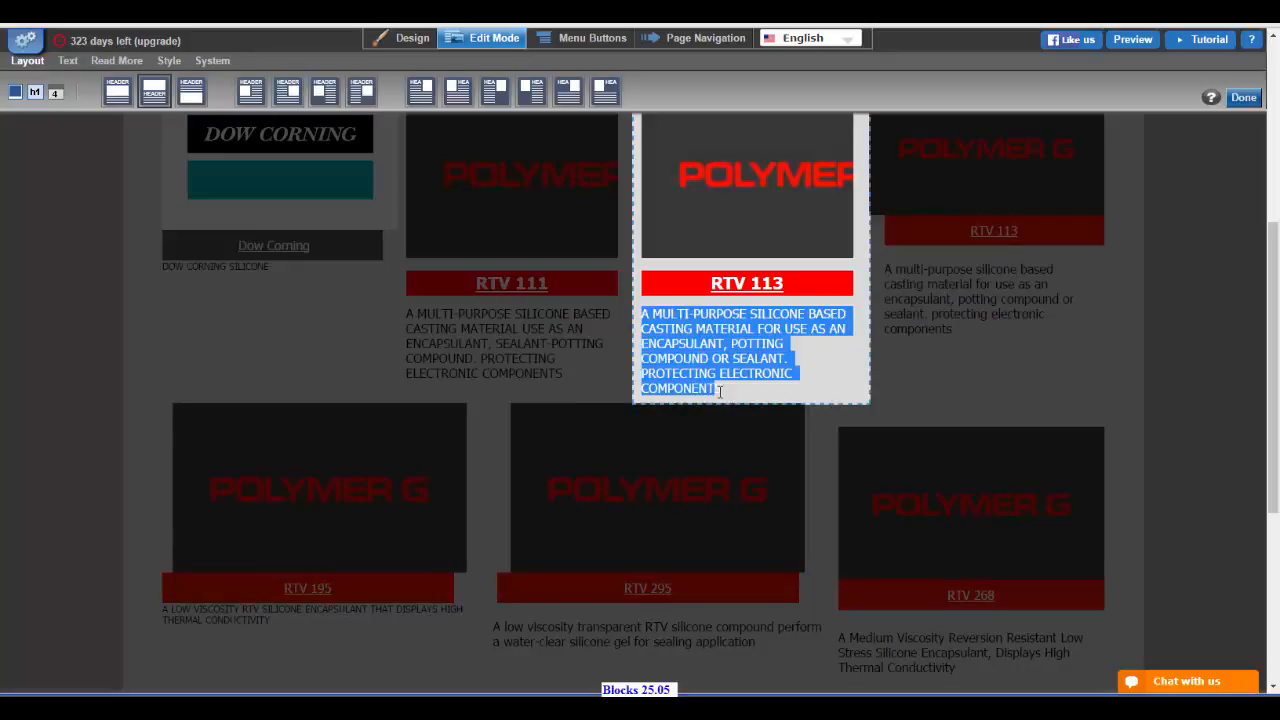
left_click(68, 60)
left_click(916, 94)
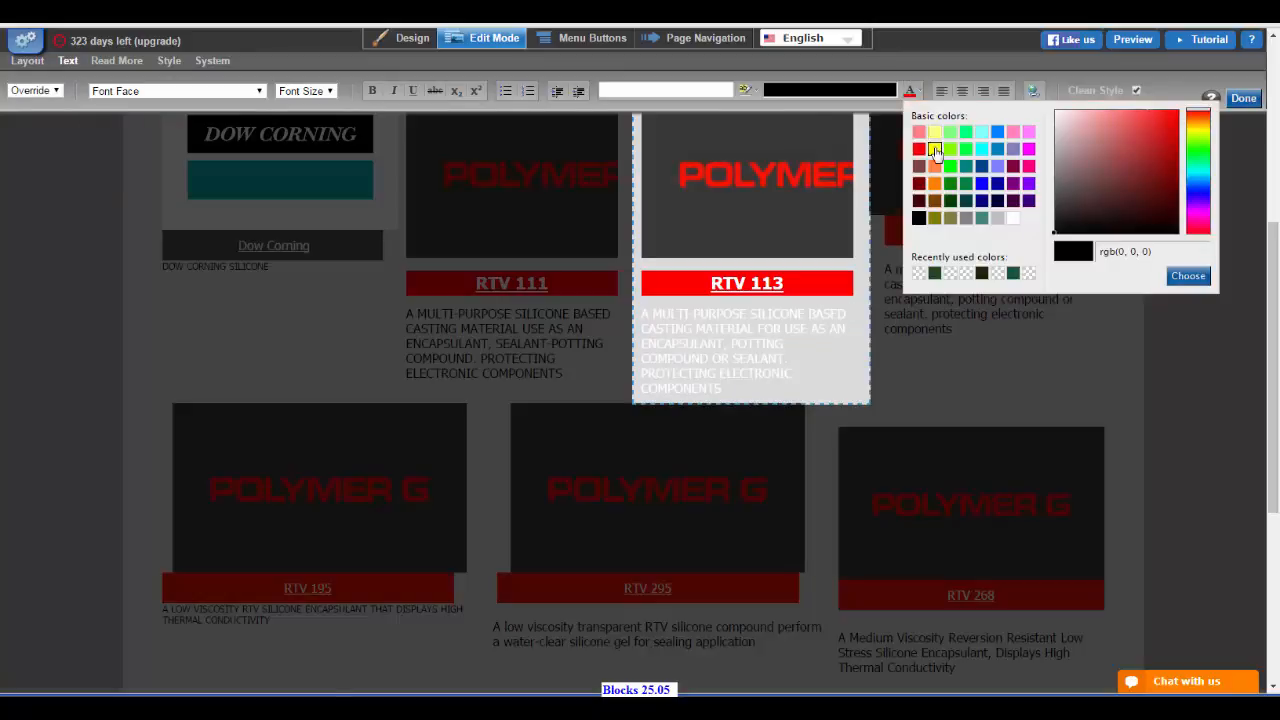
left_click(920, 219)
left_click(1188, 276)
left_click(1250, 99)
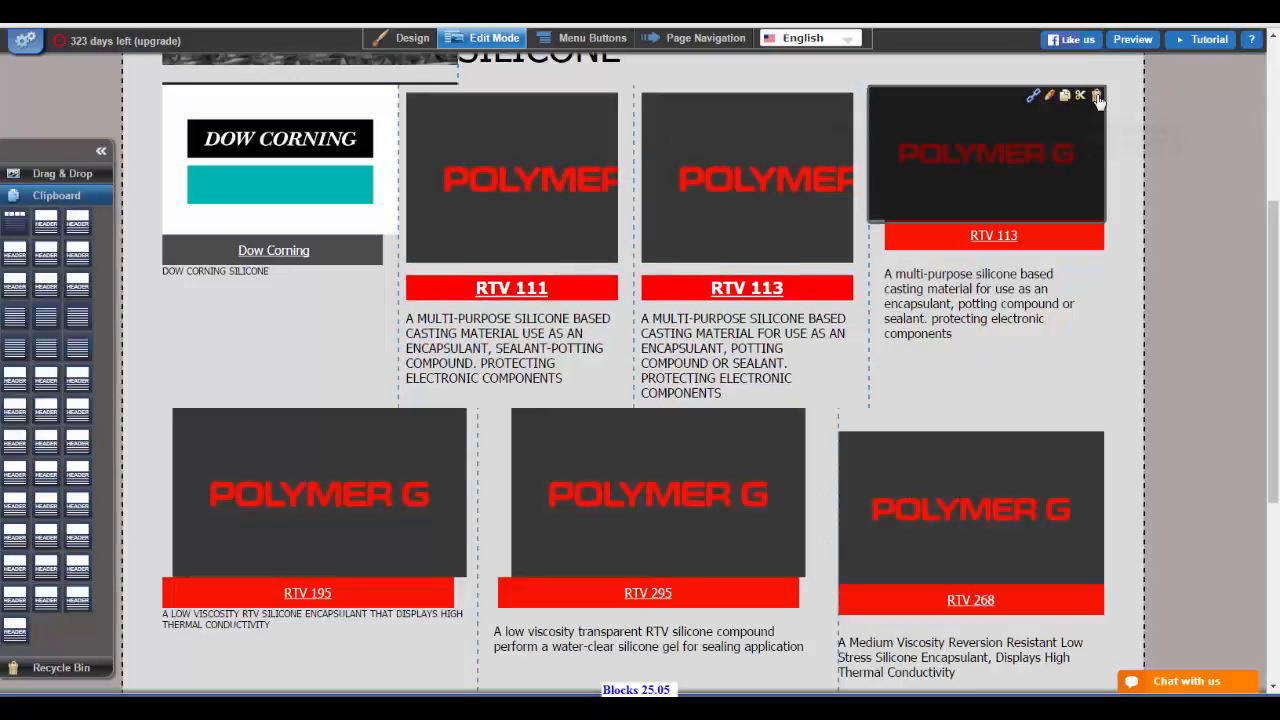
Move the old RTV 113 image, header and description blocks to the recycle bin.
left_click(1099, 102)
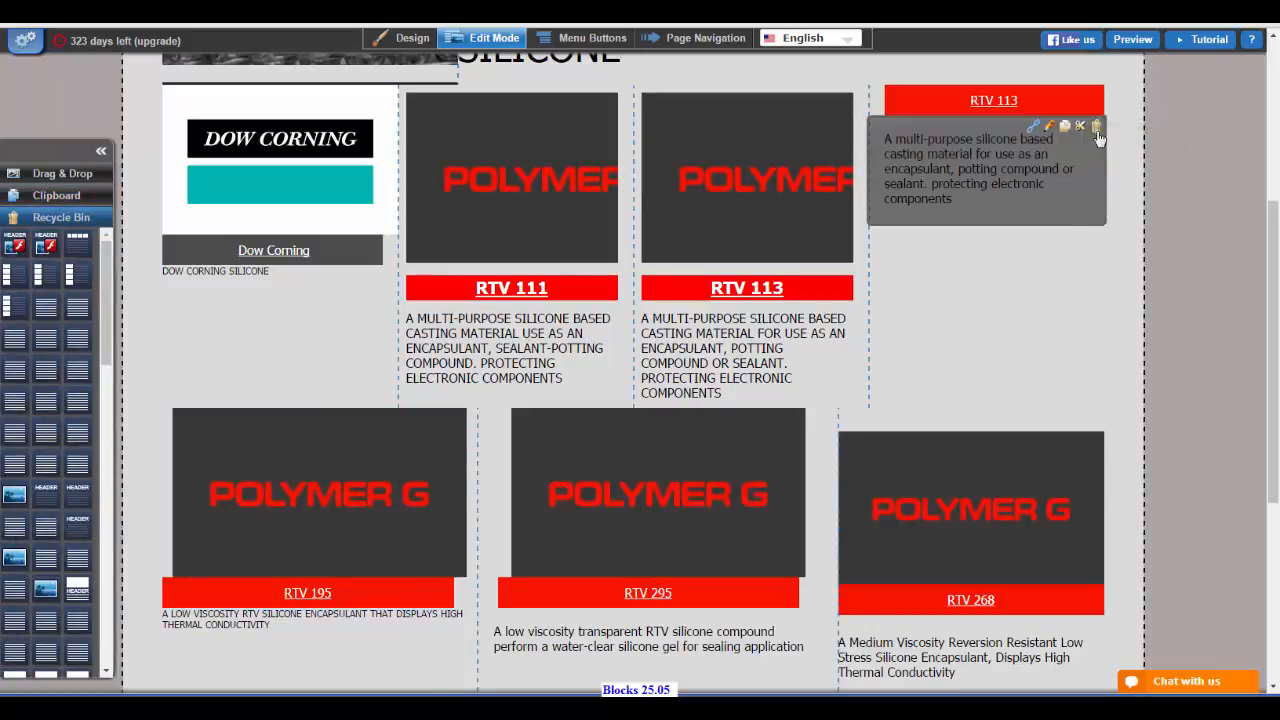
left_click(1094, 101)
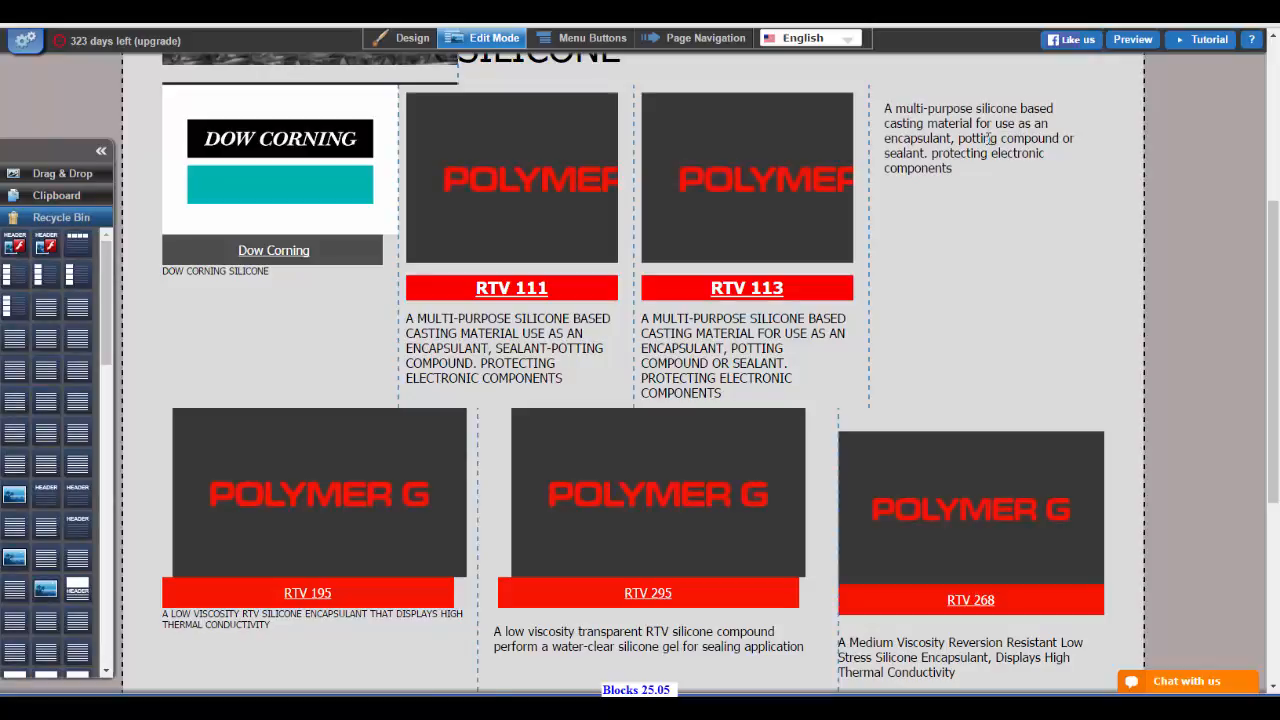
scroll(987, 137, "up", 3)
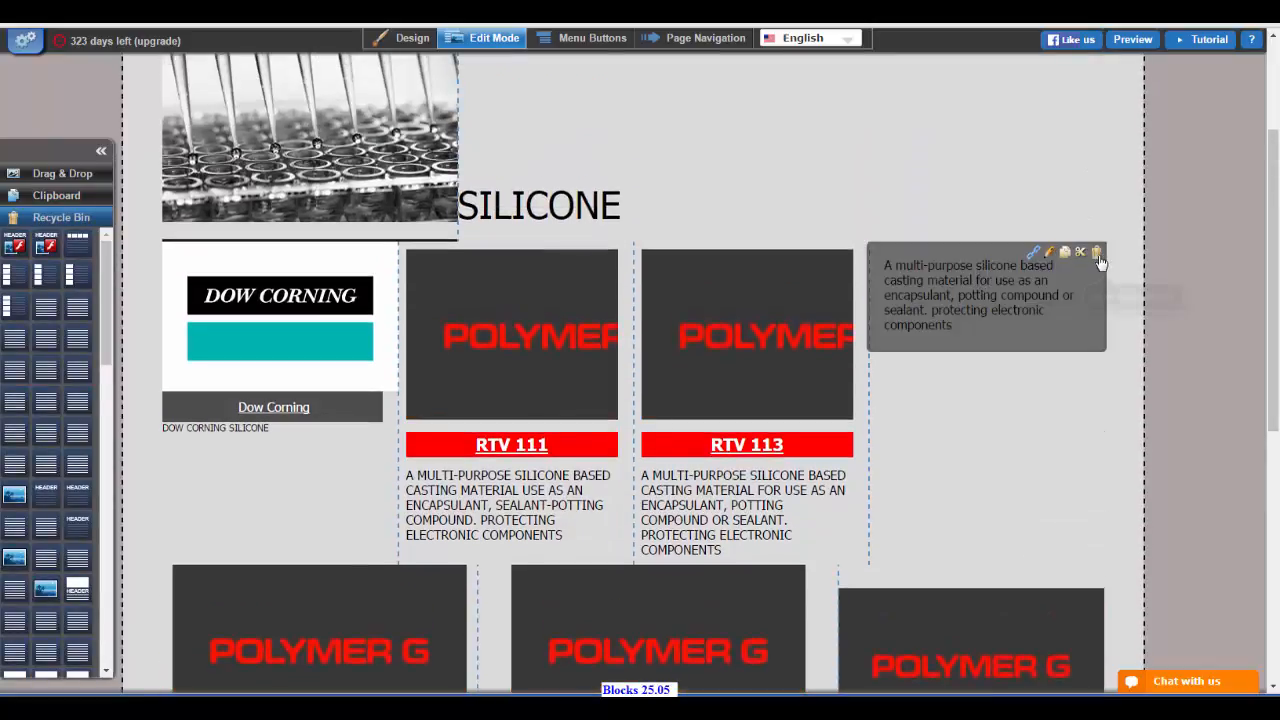
left_click(1097, 253)
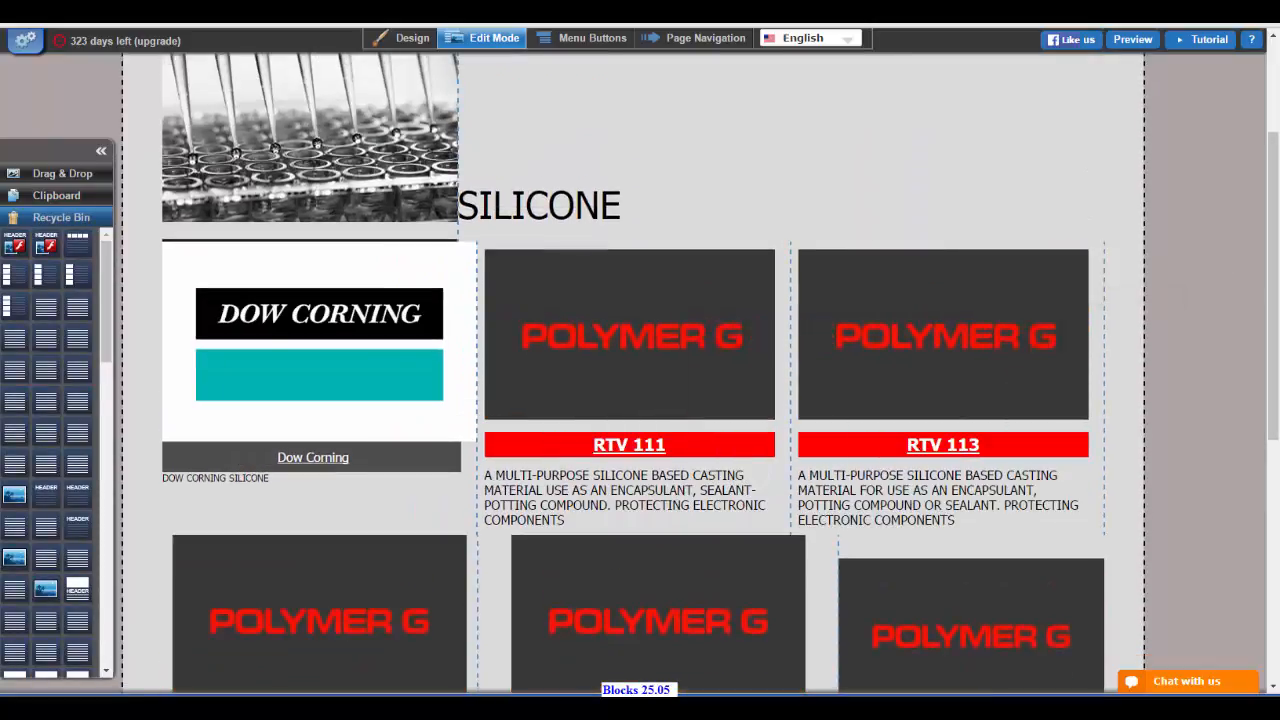